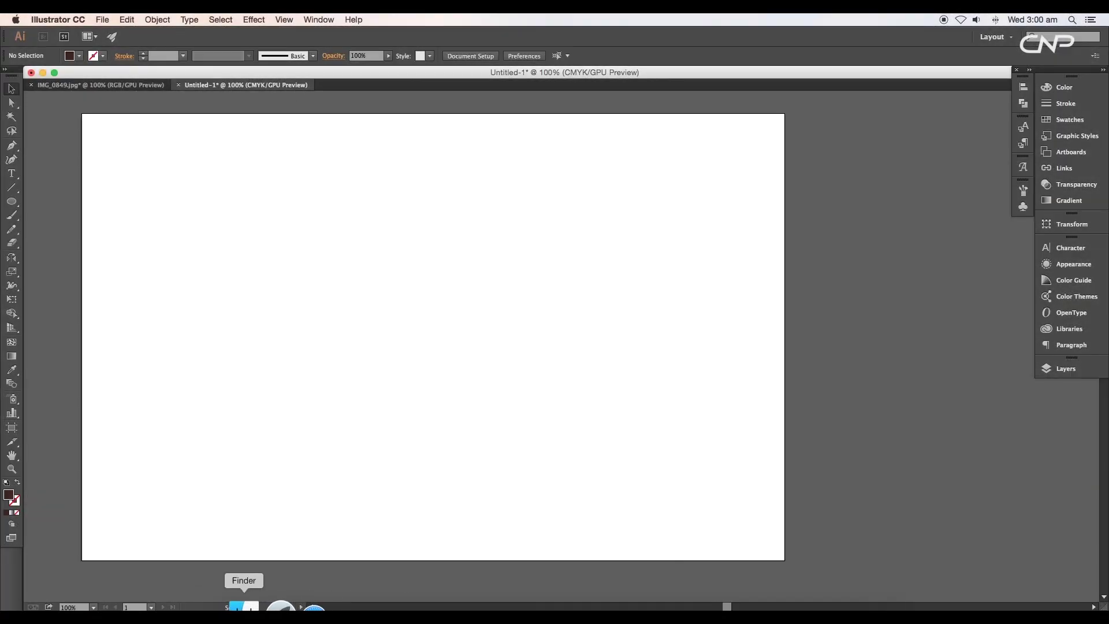
- Place the sketch IMG_0849.jpg from Finder onto the artboard, scale it to about 691 by 518 pt and move it toward the centre
click(242, 602)
drag(679, 372, 307, 329)
drag(704, 173, 560, 291)
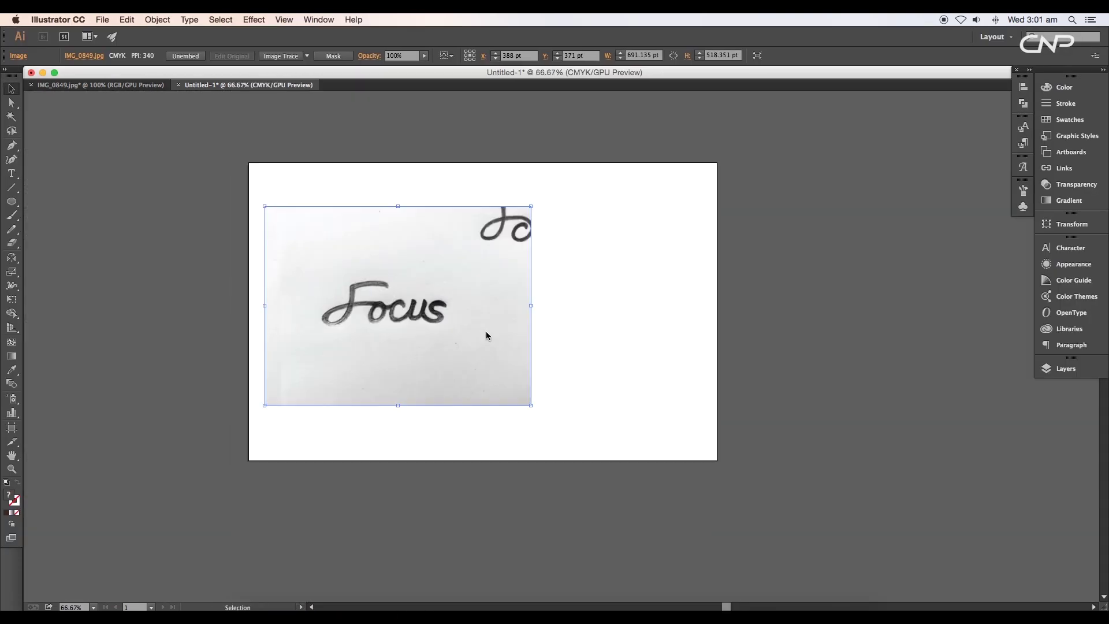
drag(488, 334, 562, 334)
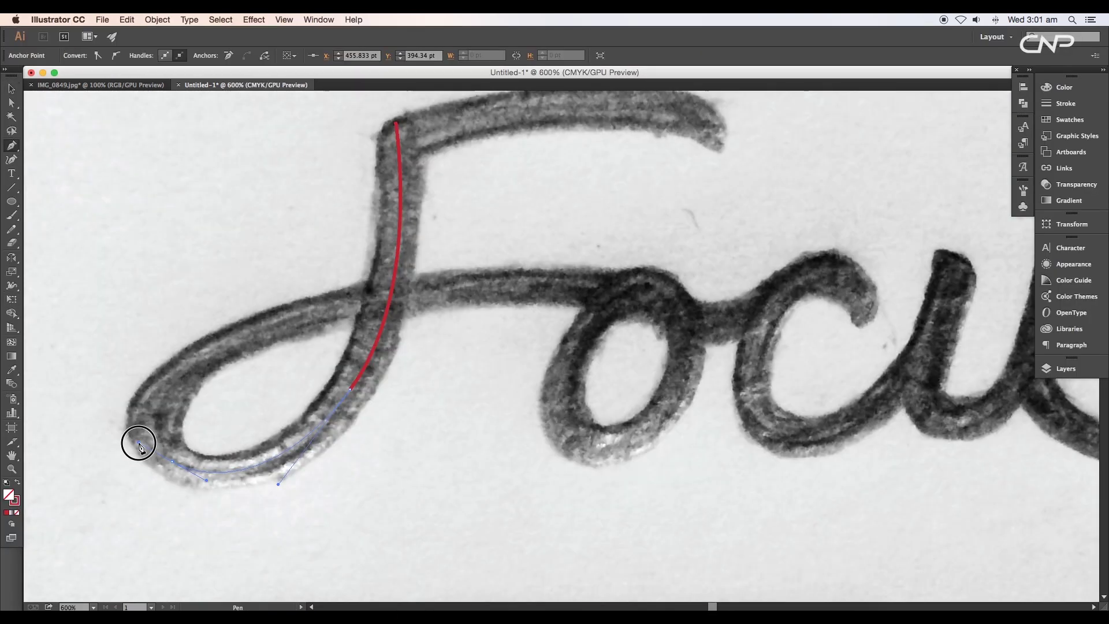
- Trace the centre lines of the sketched letters F, c and u with red 1 pt Pen tool curves
drag(137, 441, 277, 314)
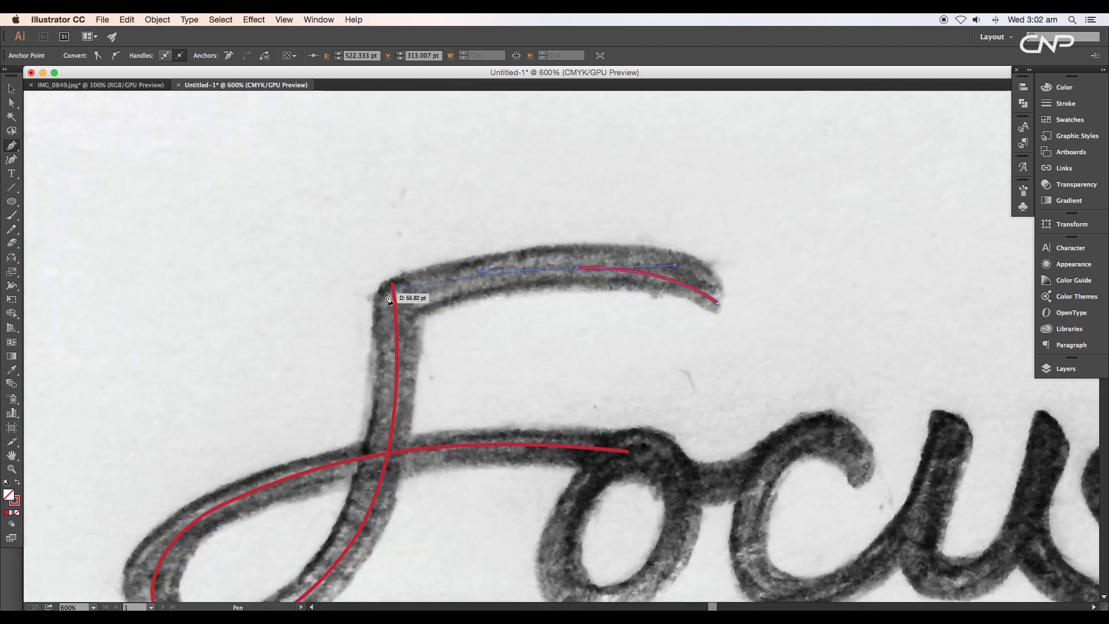
drag(389, 297, 332, 309)
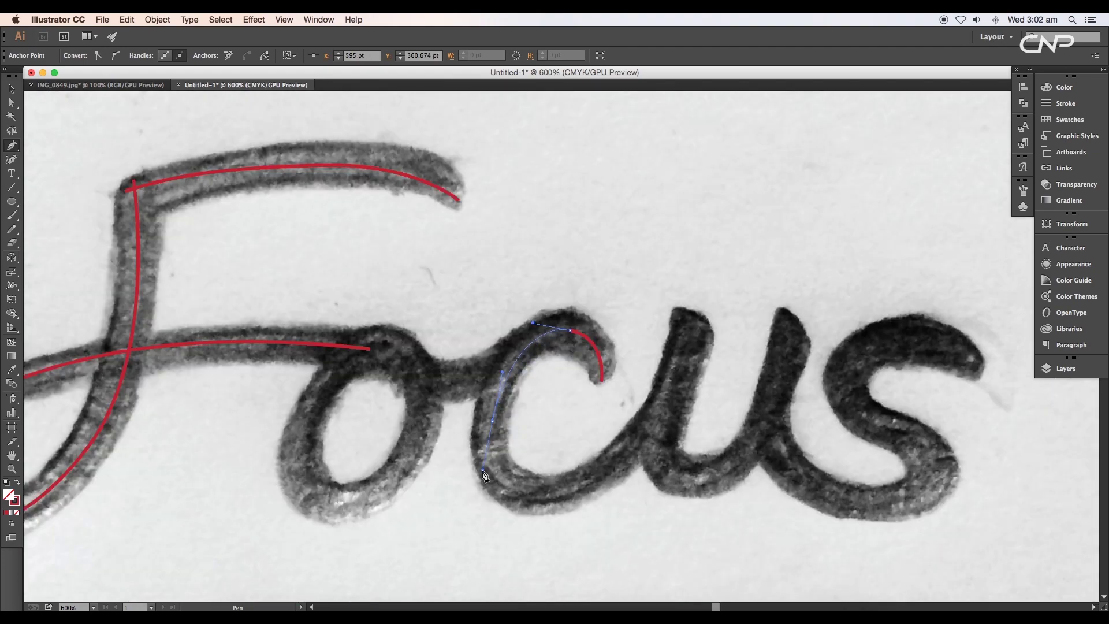
mouse_move(495, 440)
mouse_down()
mouse_move(549, 499)
mouse_move(581, 487)
mouse_up()
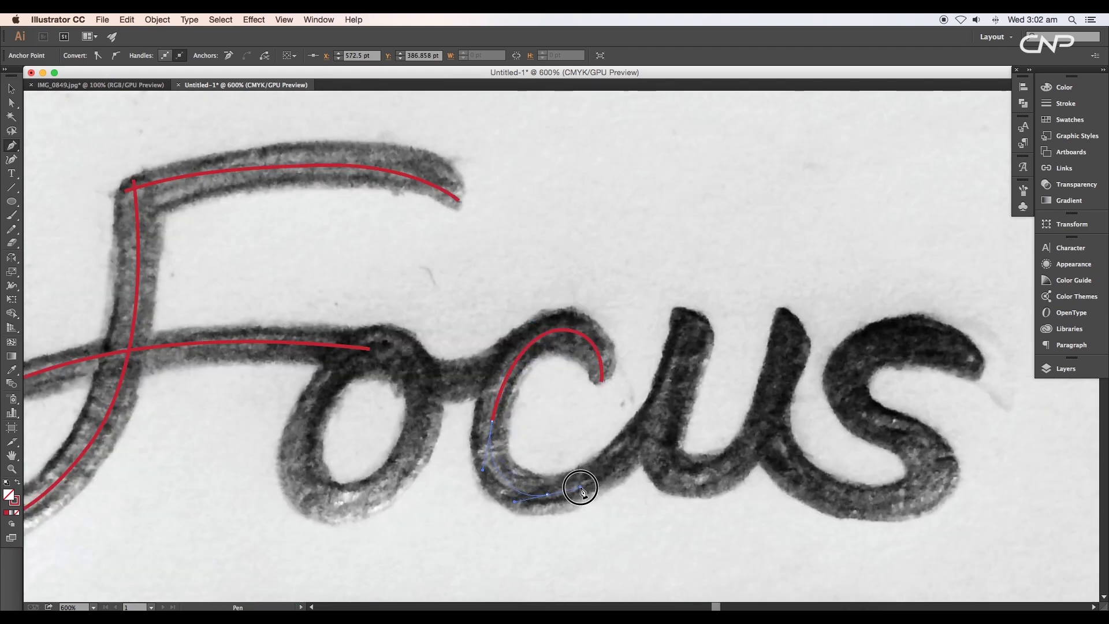
drag(680, 364, 716, 258)
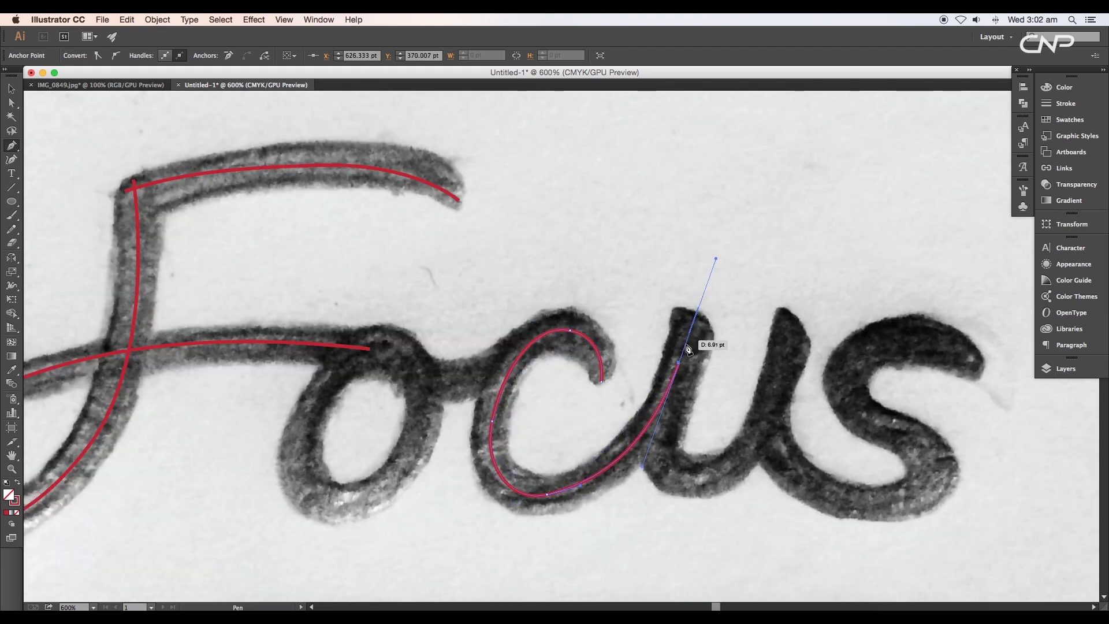
click(680, 363)
key(v)
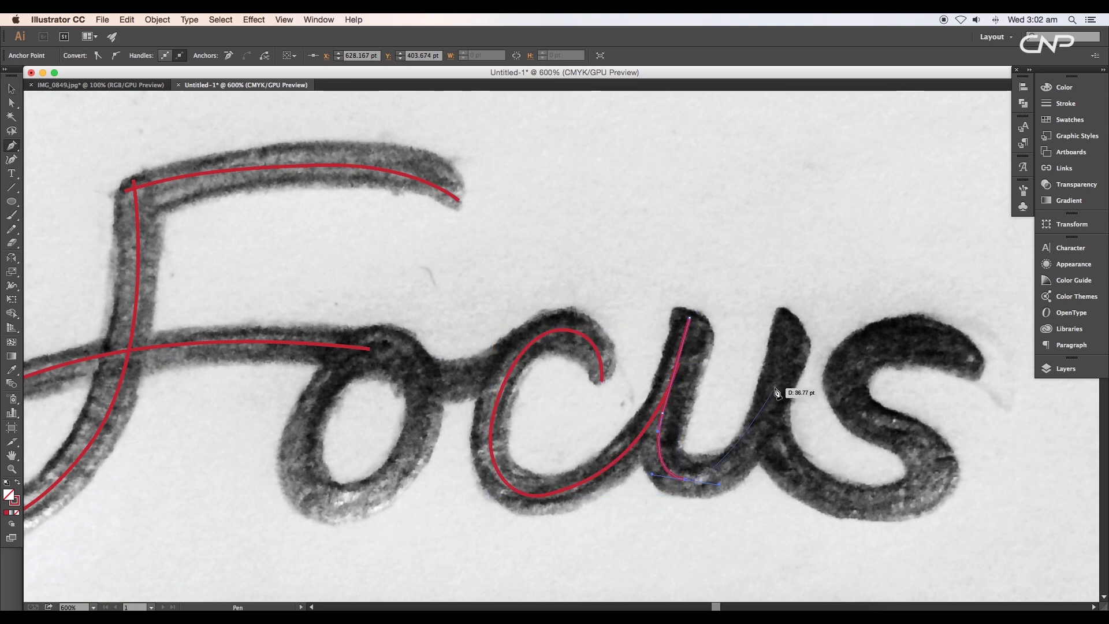
drag(795, 326, 826, 170)
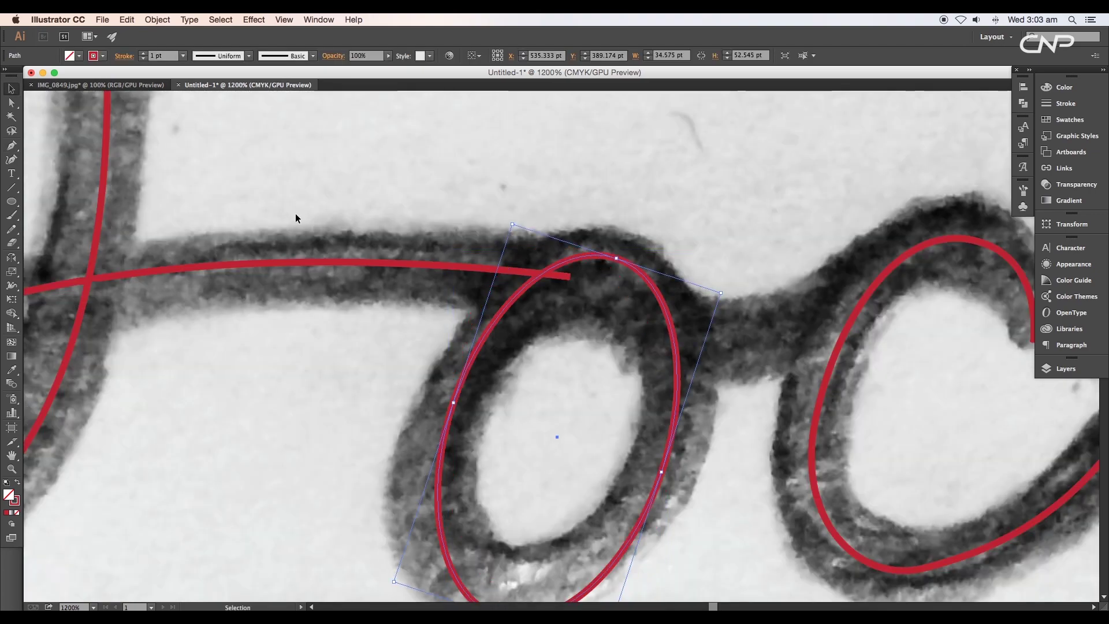
- Adjust the anchor handles of the letter o's ellipse so its outline follows the sketched shape
key(a)
scroll(297, 217, down, 2)
click(571, 500)
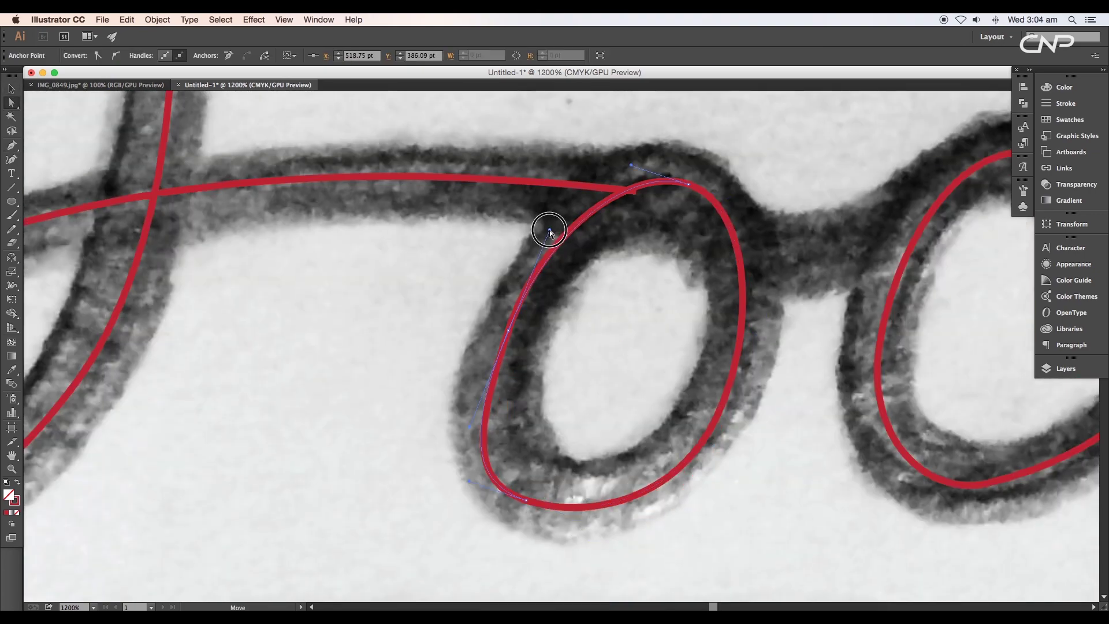
drag(550, 230, 551, 230)
mouse_move(483, 407)
mouse_down()
mouse_move(468, 418)
mouse_move(482, 394)
mouse_up()
drag(469, 480, 478, 475)
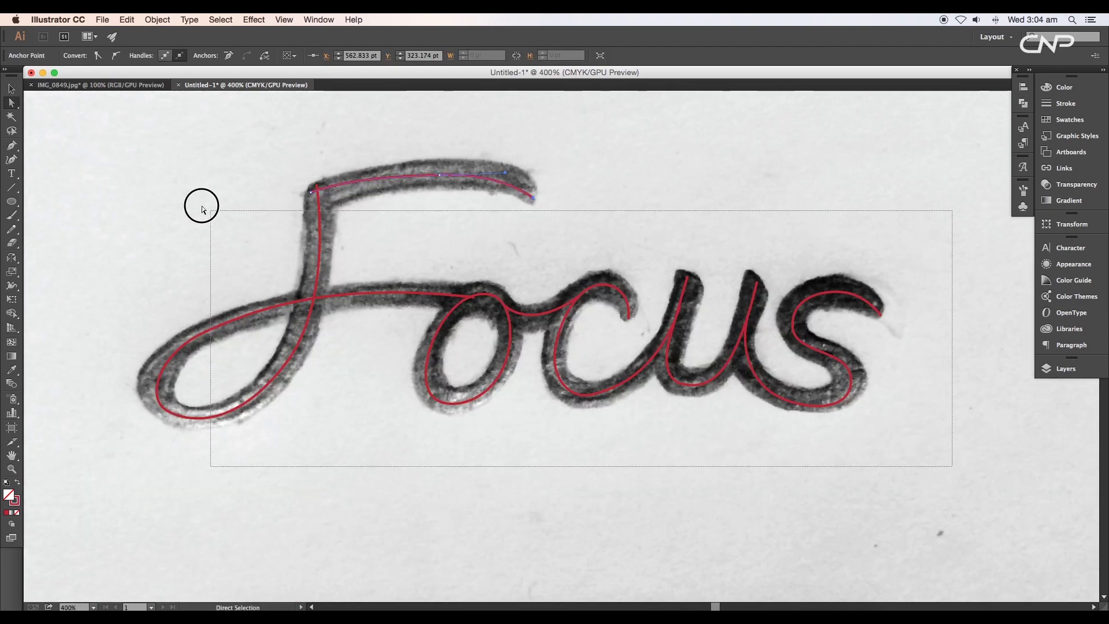
- Select all the traced Focus letter paths and set their stroke weight to 4 pt
drag(203, 210, 203, 210)
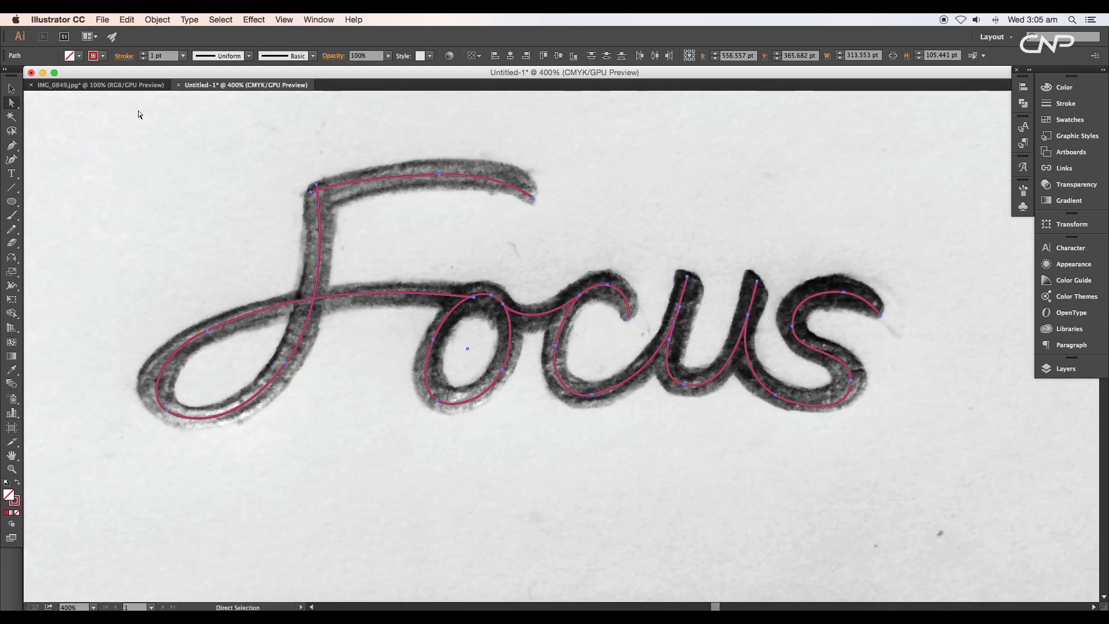
click(183, 55)
click(195, 151)
click(207, 175)
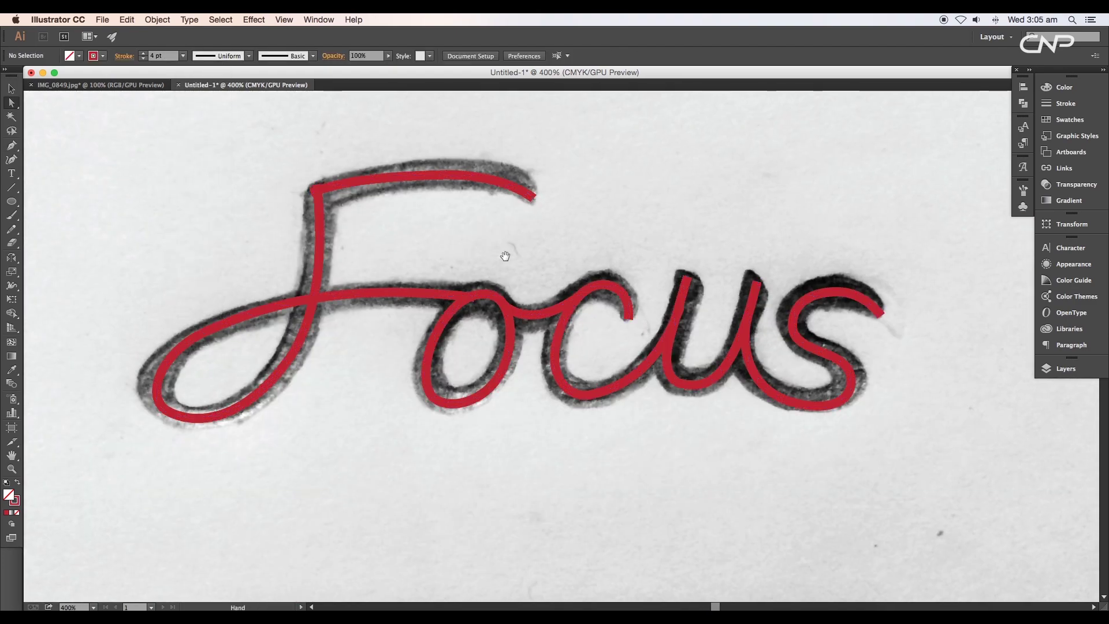
- Refine the anchor points and curve handles of the F's upper bar, stem and looping crossbar
drag(505, 255, 566, 360)
key(super+plus)
drag(440, 213, 441, 208)
drag(569, 200, 569, 206)
drag(569, 207, 785, 155)
drag(400, 190, 404, 195)
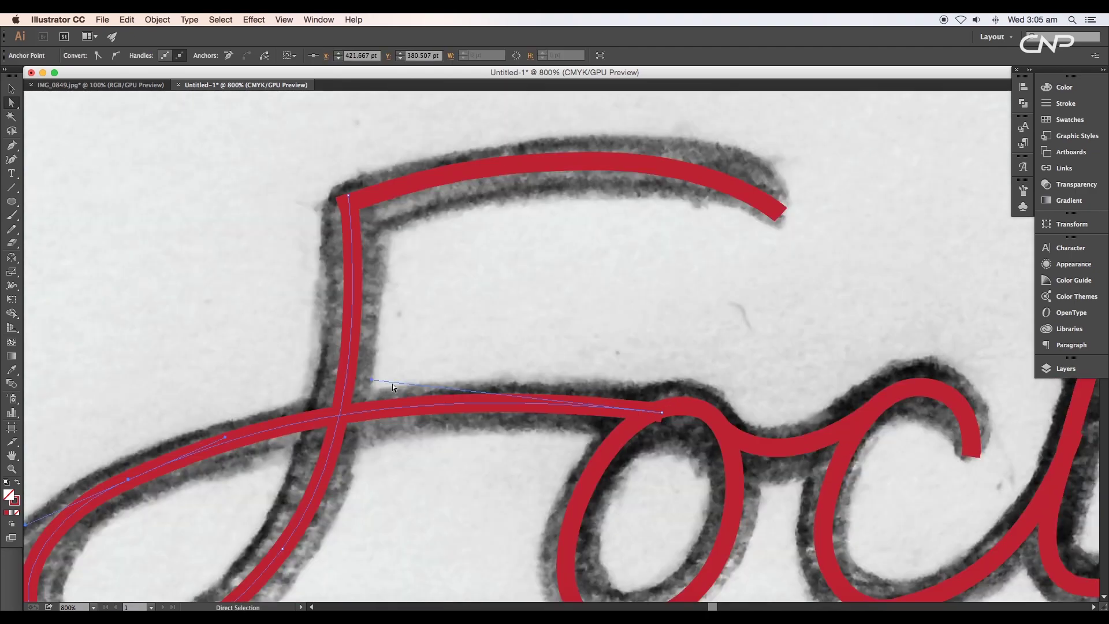
drag(376, 386, 370, 386)
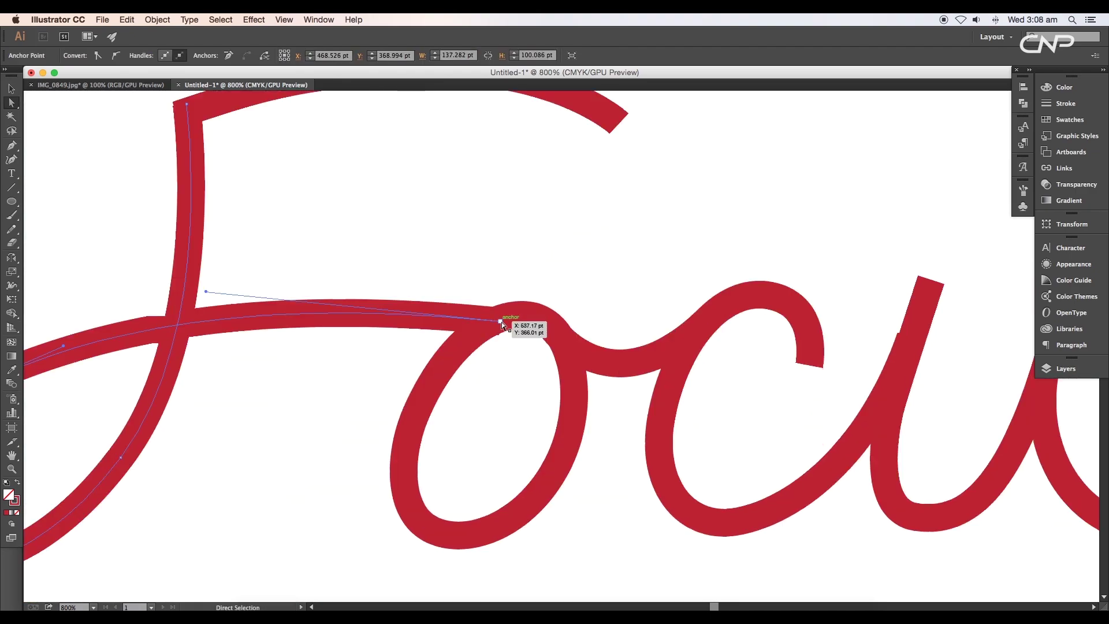
- Draw a rectangle about 63.5 by 22.75 pt in the empty area below the Focus lettering
click(515, 376)
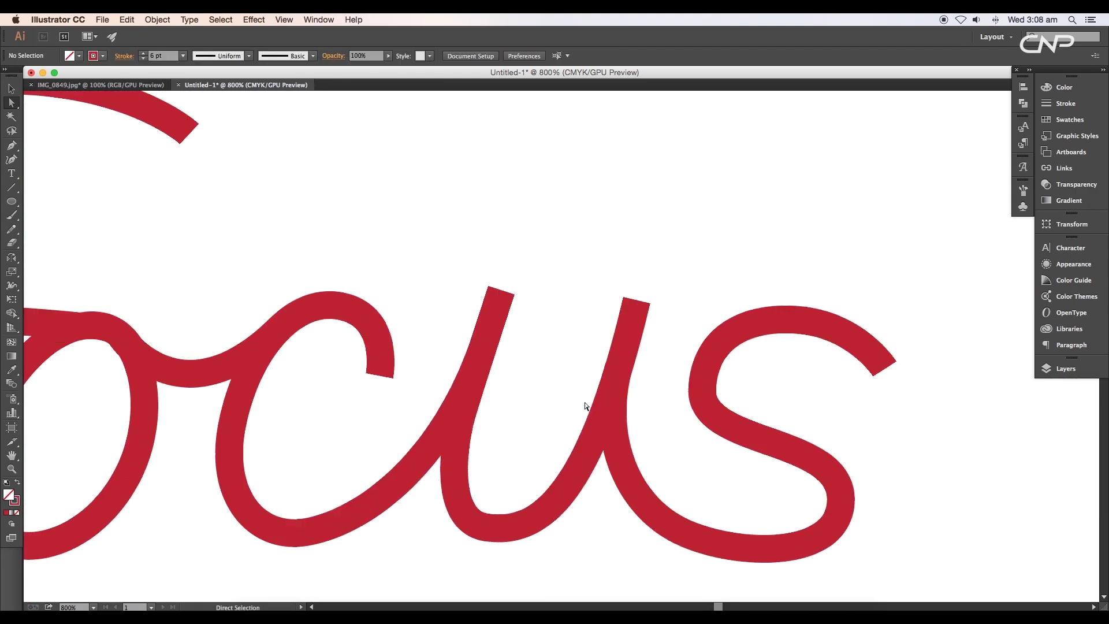
click(582, 353)
mouse_move(585, 407)
mouse_down()
mouse_move(546, 391)
mouse_move(590, 451)
mouse_up()
click(539, 399)
key(super+minus)
key(super+minus)
key(super+minus)
drag(417, 419, 529, 431)
drag(411, 339, 558, 392)
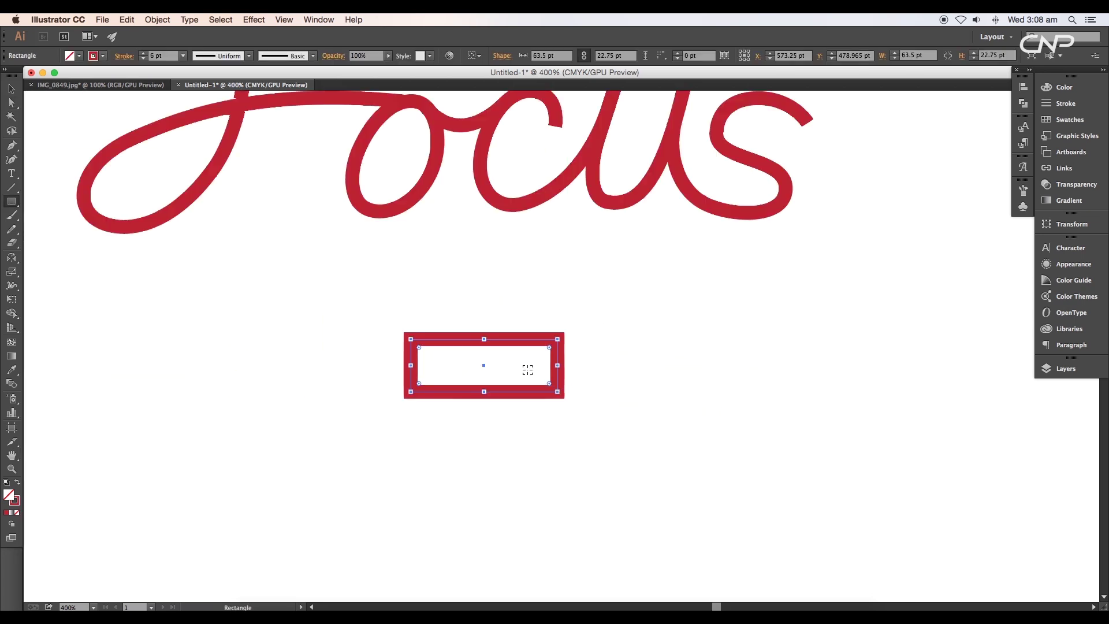
- Swap the rectangle's stroke for a fill and set the fill to light beige f4e3d4
click(17, 484)
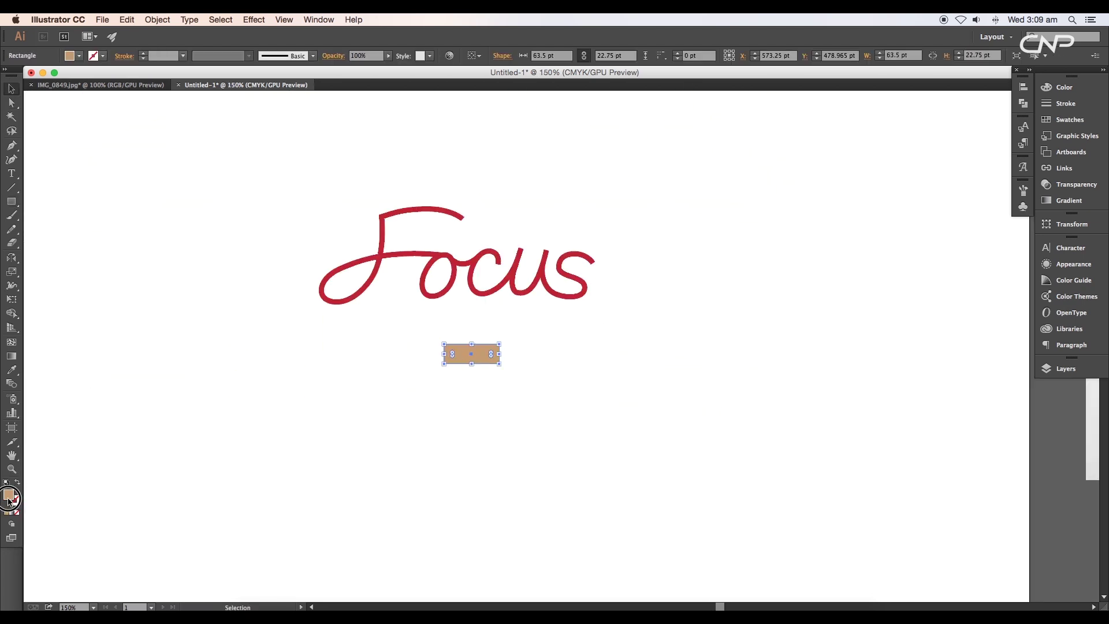
double_click(9, 498)
click(150, 281)
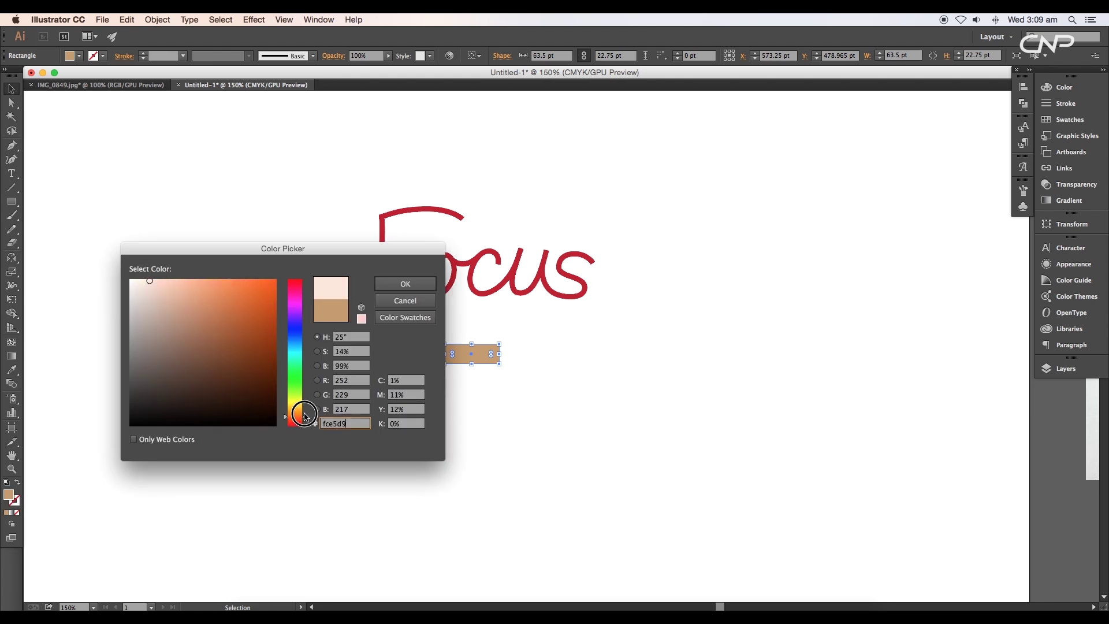
drag(305, 416, 296, 415)
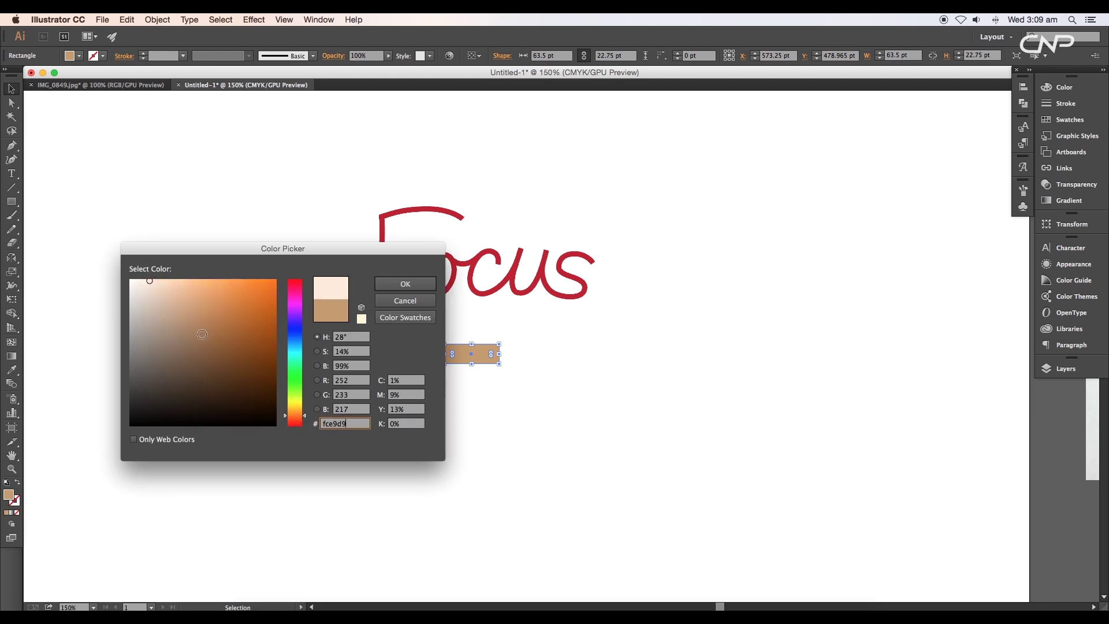
click(148, 286)
click(381, 283)
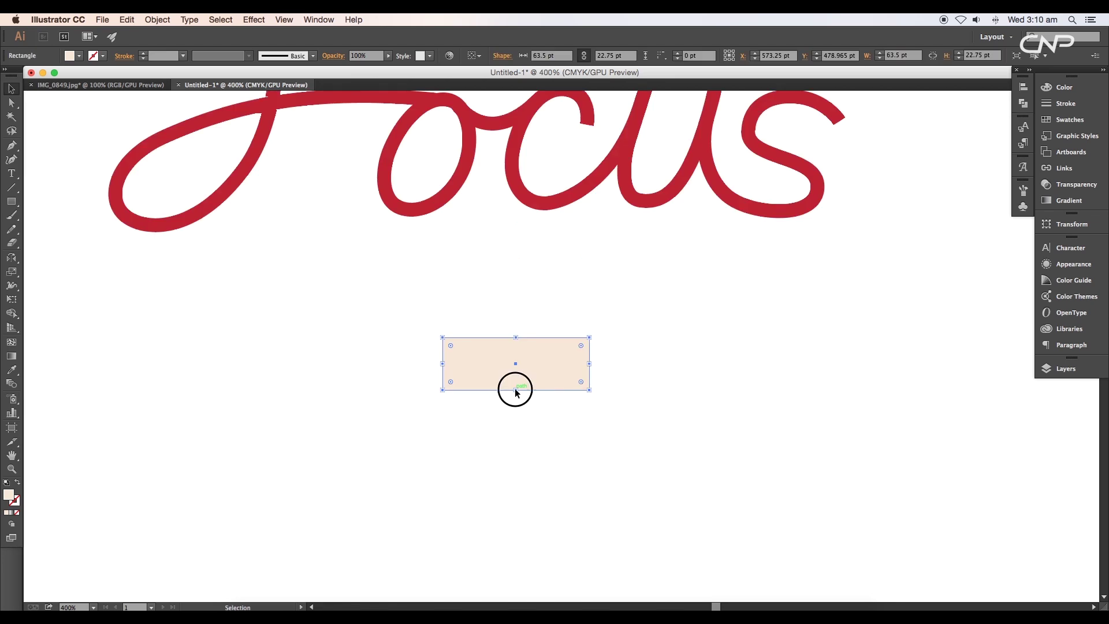
- Reduce the beige rectangle's height to about 18.3 pt and cross it with a copy rotated 45 degrees about its centre
drag(516, 390, 516, 386)
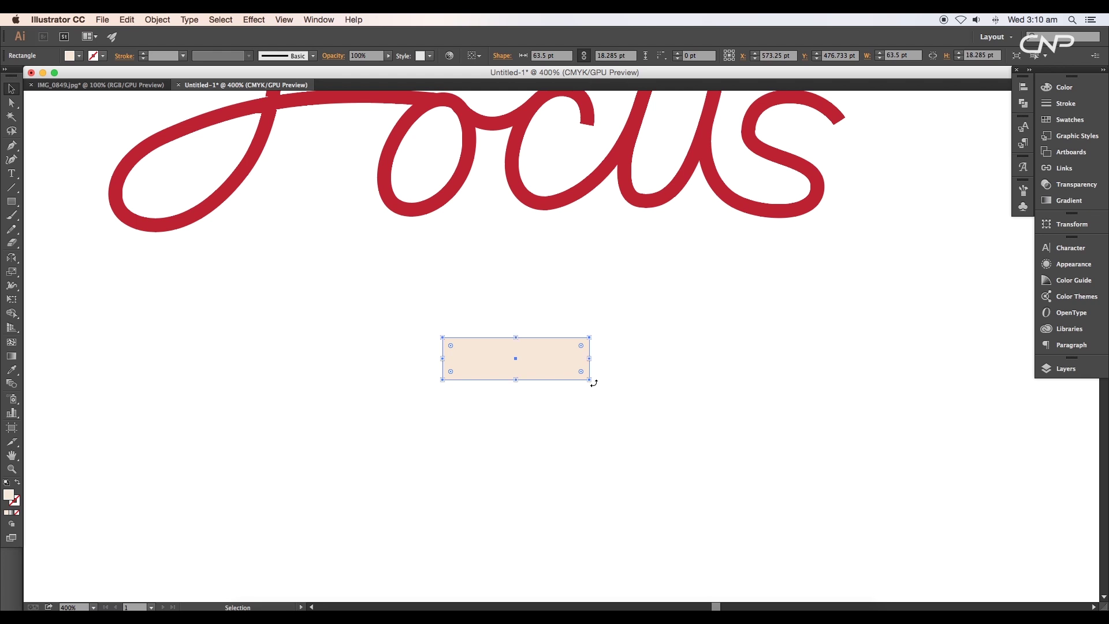
drag(592, 381, 624, 304)
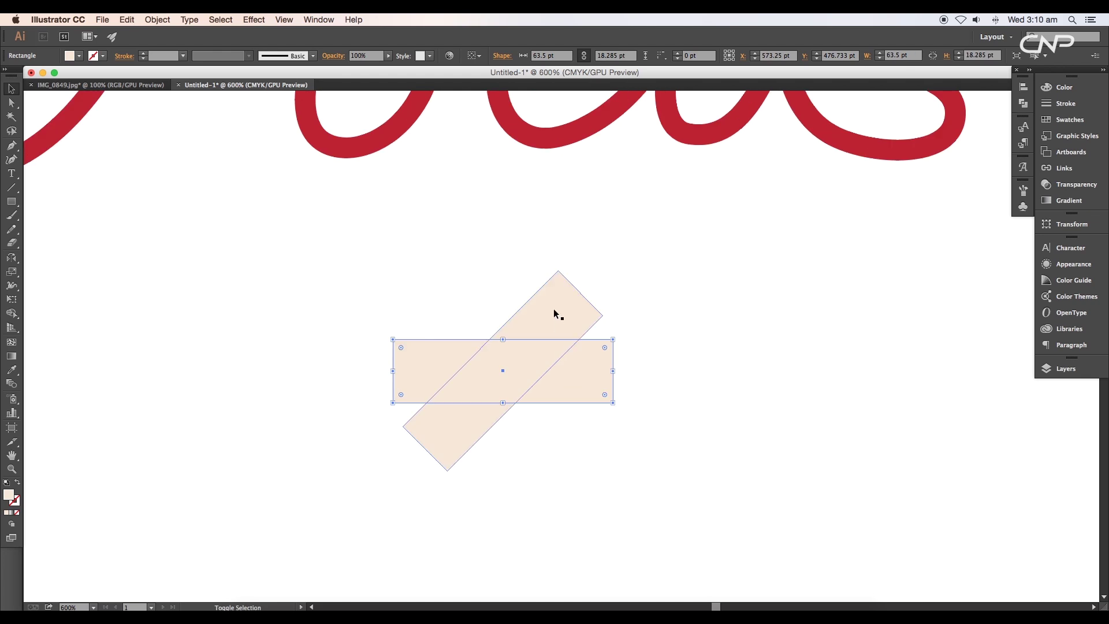
- Intersect the horizontal and rotated rectangles into a slanted parallelogram, keeping a full beige rectangle behind it
shift+click(554, 317)
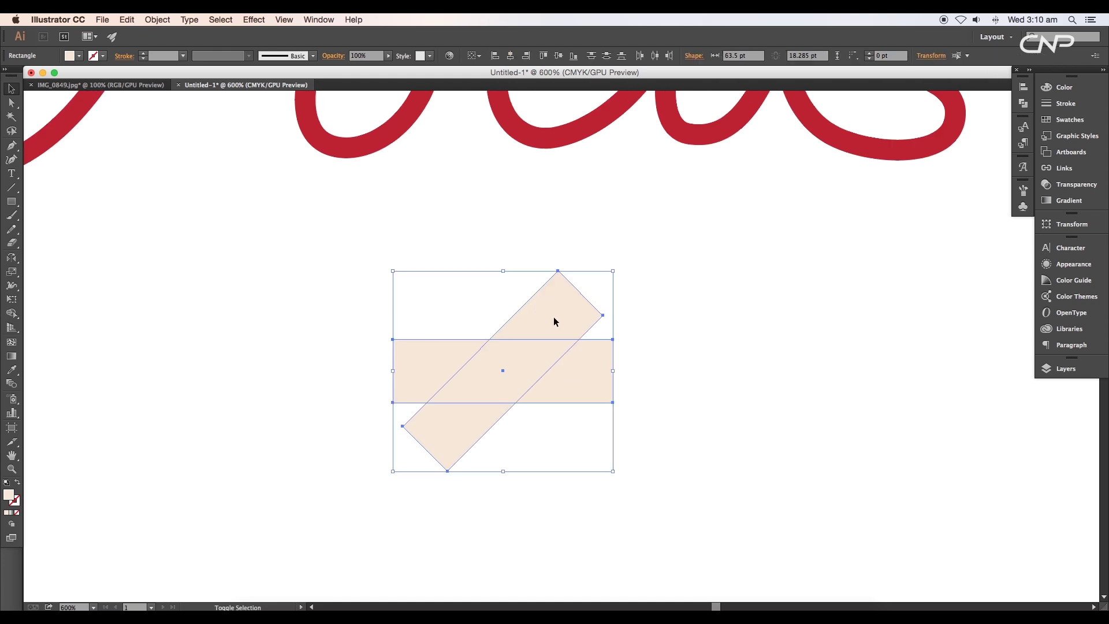
click(1022, 104)
click(926, 105)
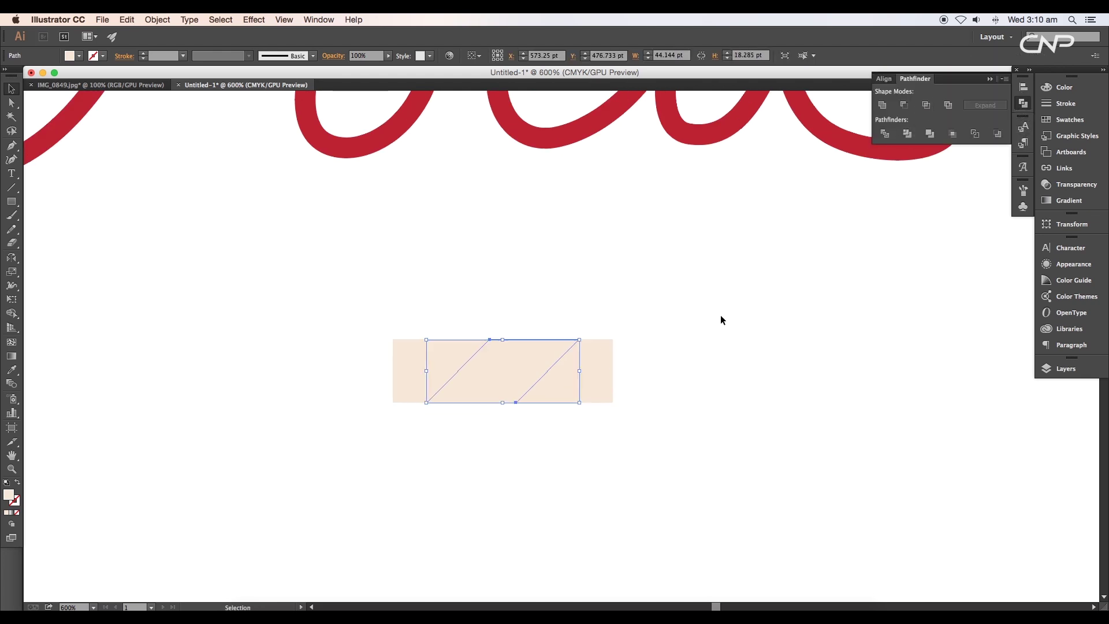
- Fill the slanted parallelogram with orange e3592a
click(720, 314)
click(536, 375)
double_click(6, 495)
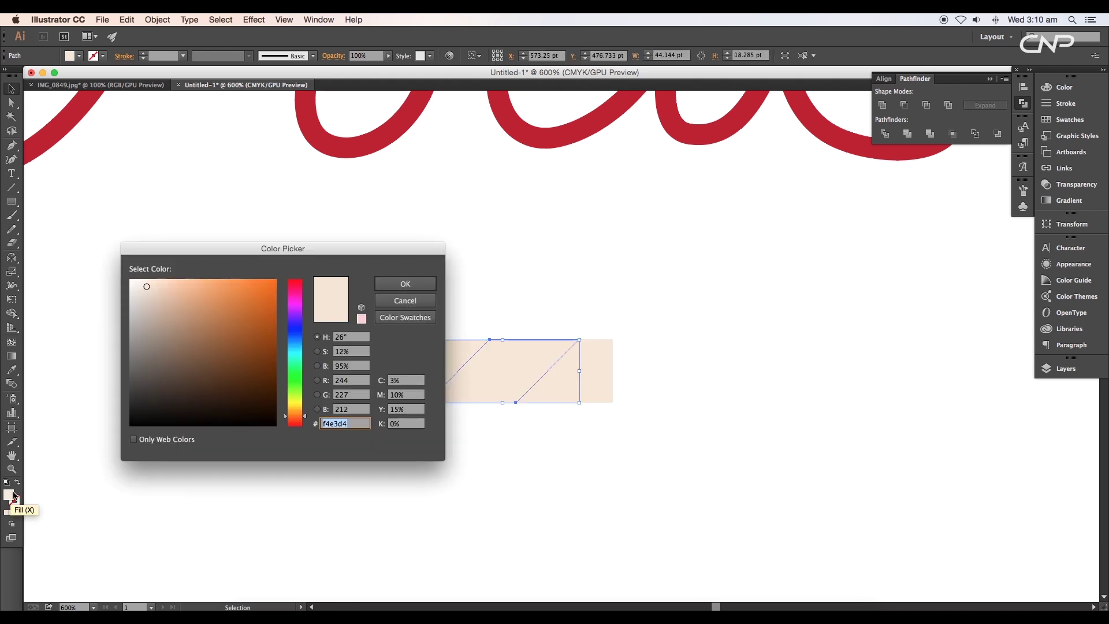
click(327, 424)
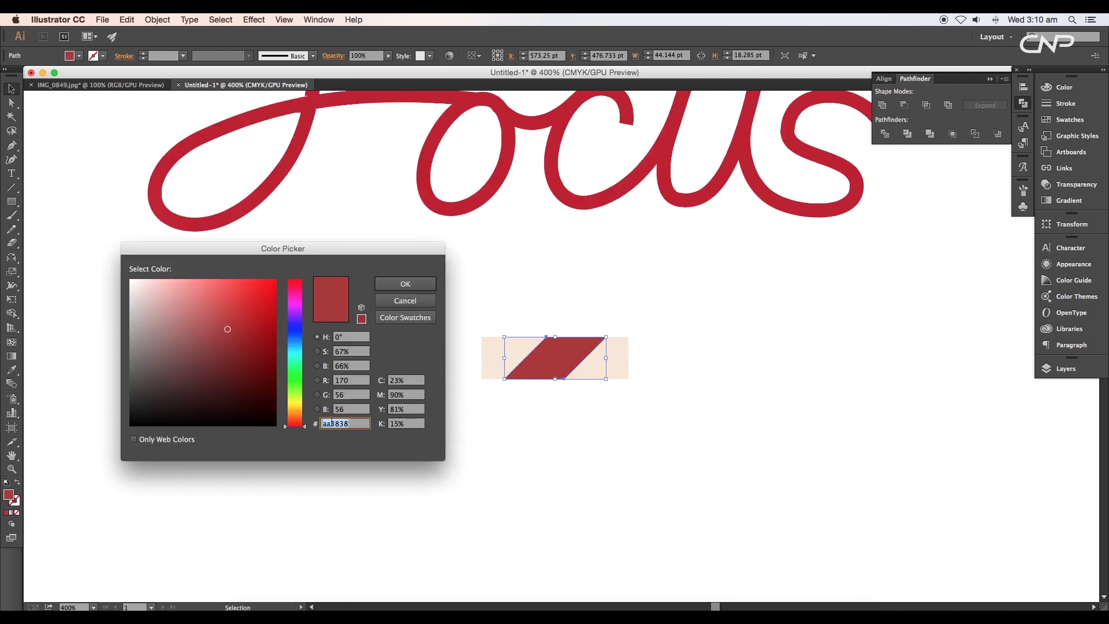
text(e3592a)
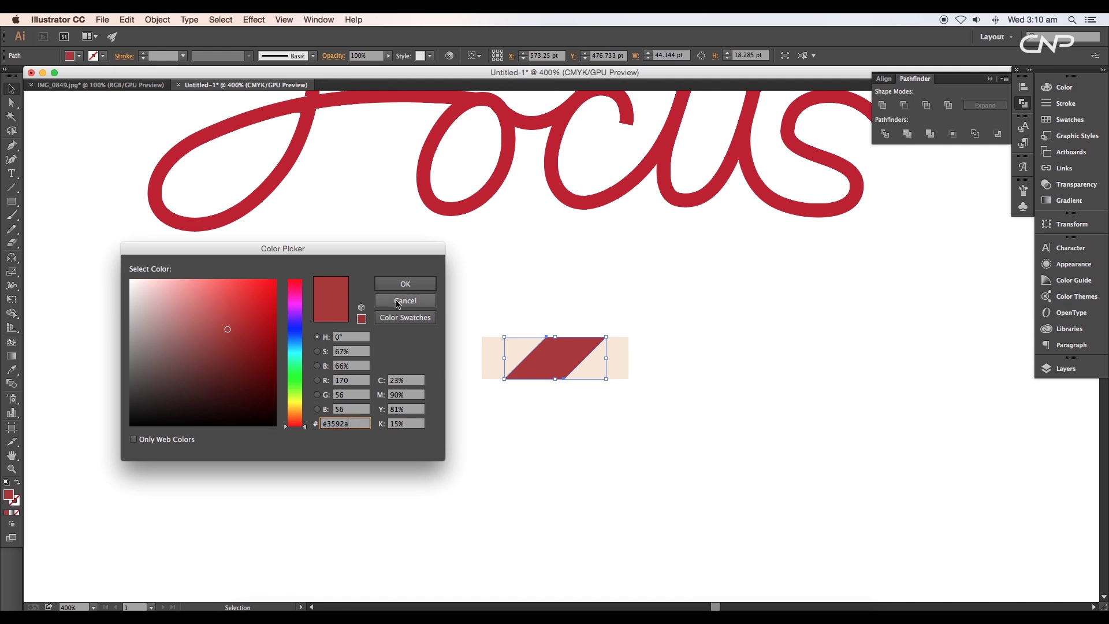
click(405, 284)
click(512, 443)
- Enlarge a copy of the orange parallelogram about its centre to about 61.8 by 25.6 pt
scroll(560, 367, up, 1)
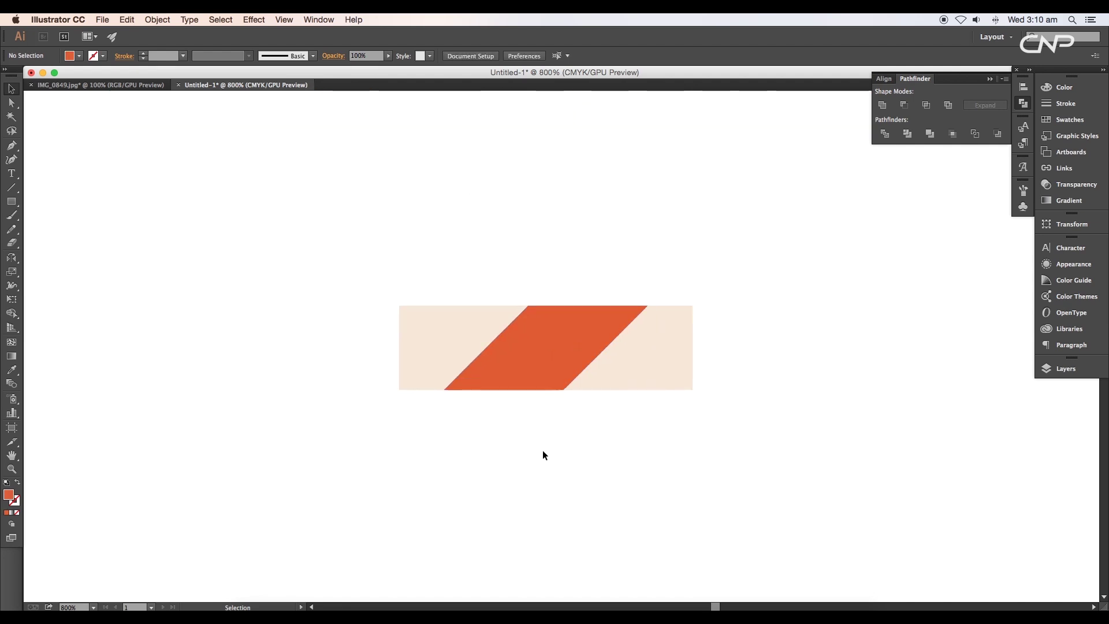
click(555, 347)
key(v)
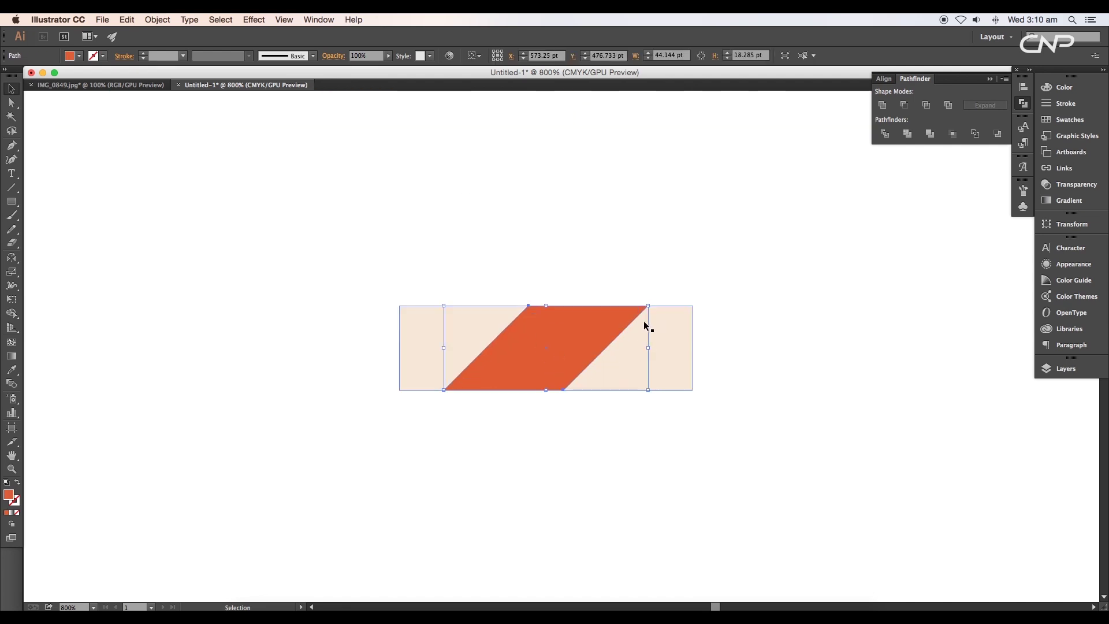
drag(648, 305, 688, 288)
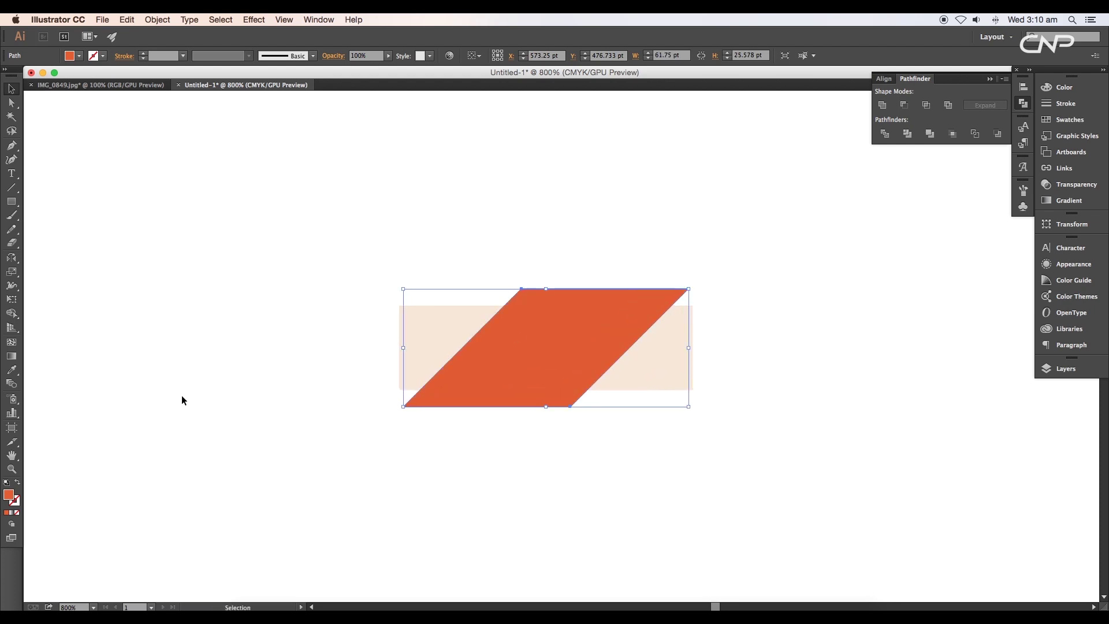
- Turn the enlarged parallelogram into an unfilled outline with a 1 pt orange stroke, scaled down to about 58.5 by 24.2 pt
click(20, 485)
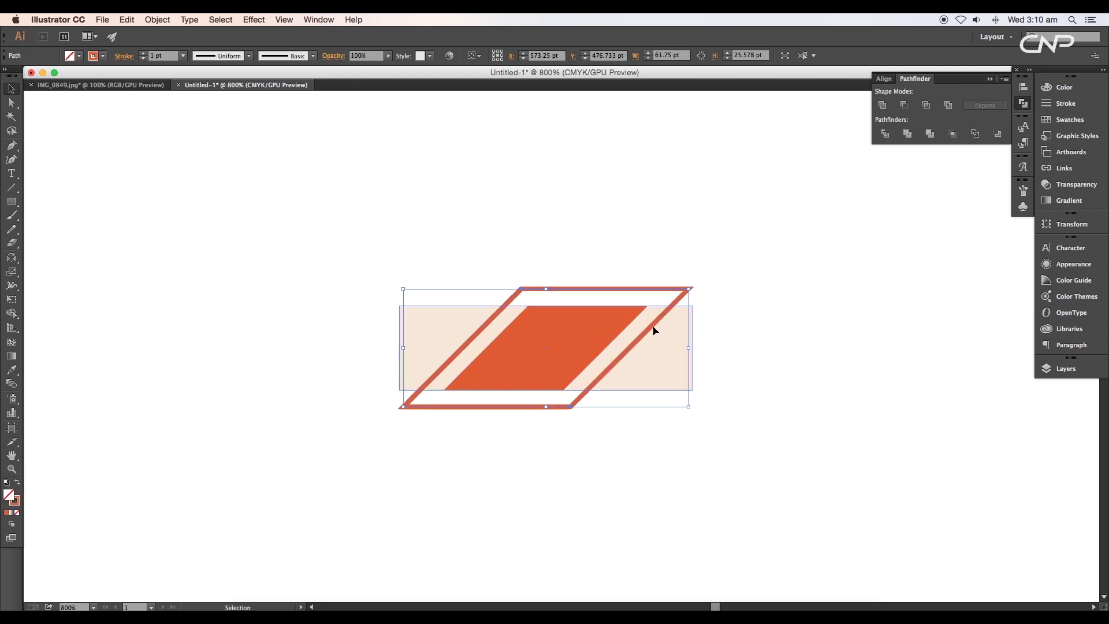
click(183, 56)
click(192, 111)
- Convert the parallelogram frame's stroke into a filled shape with Outline Stroke
click(158, 19)
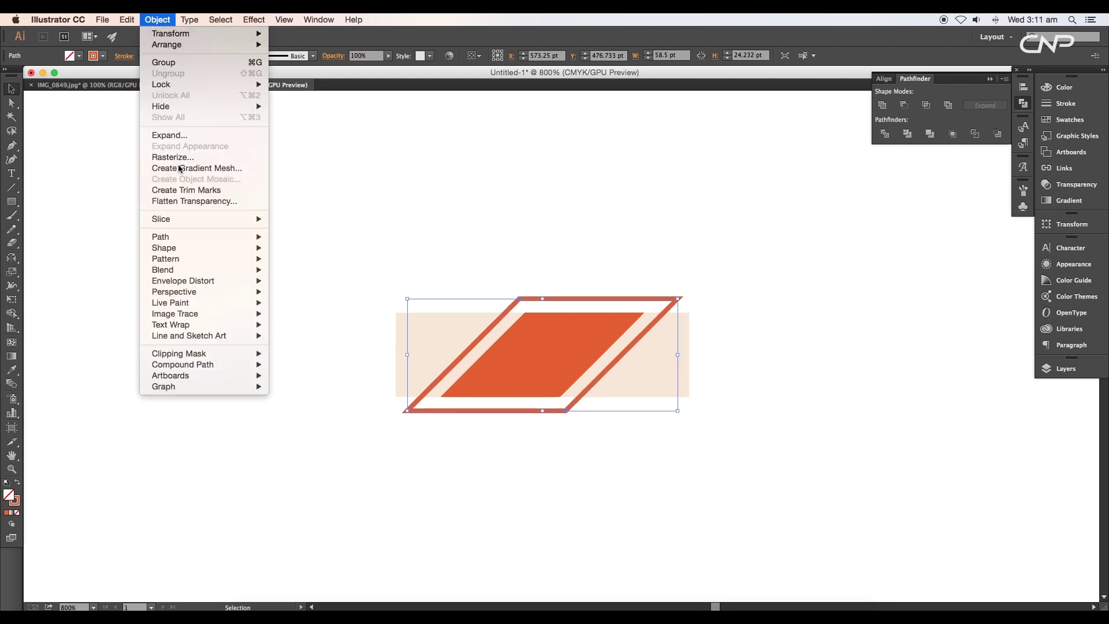
mouse_move(234, 238)
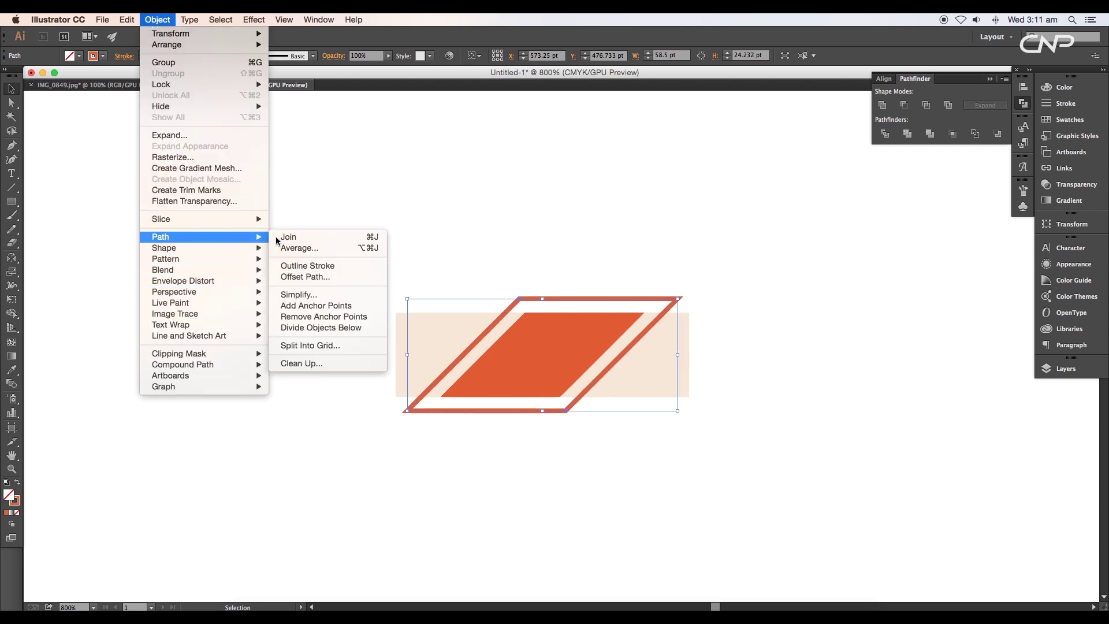
click(288, 266)
click(777, 330)
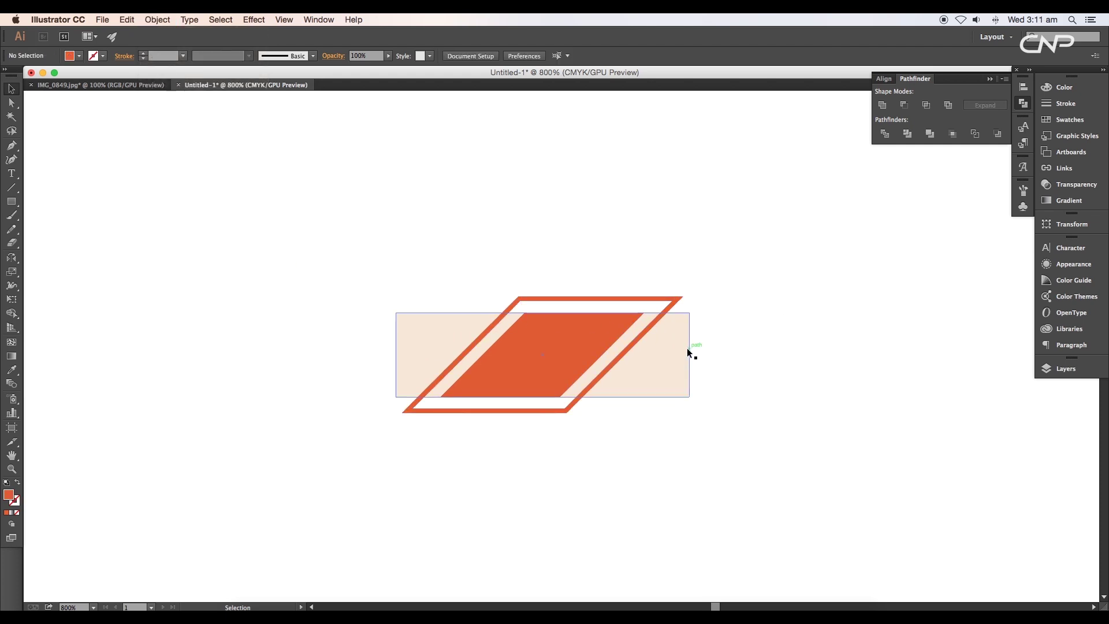
- Trim the orange parallelogram frame to the beige rectangle with Pathfinder Intersect, leaving two diagonal stripes over the tile
click(687, 352)
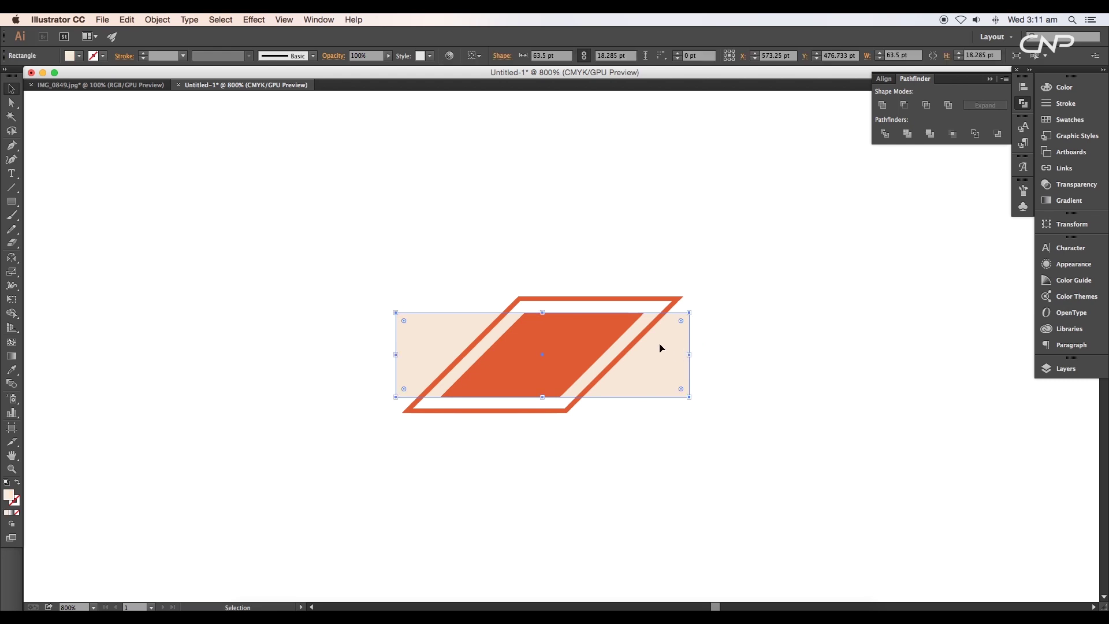
shift+click(670, 298)
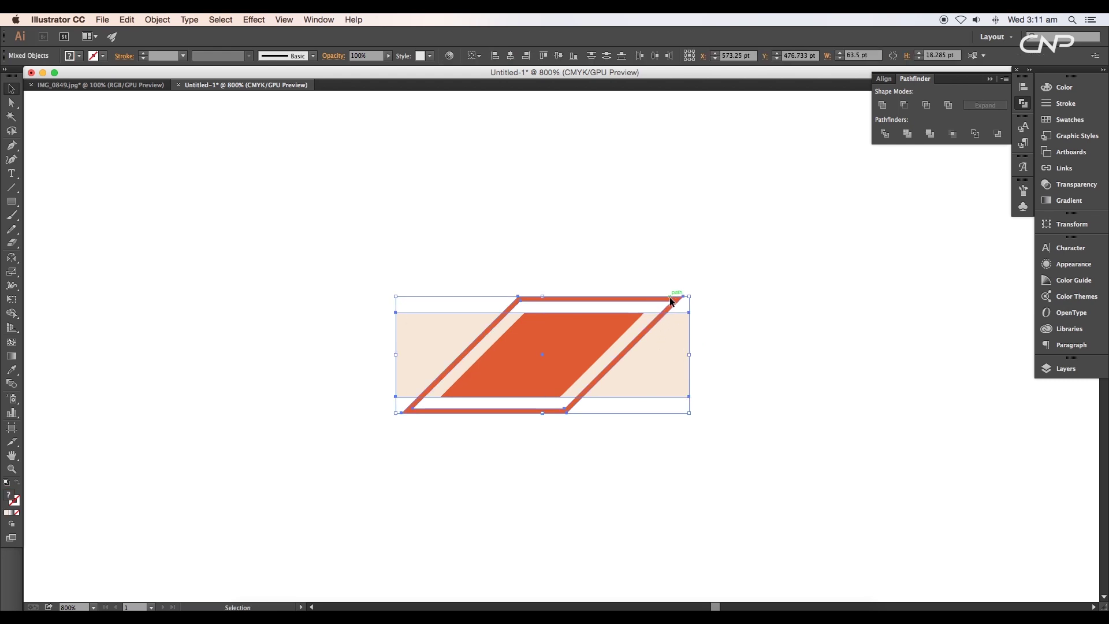
click(932, 108)
key(super+minus)
- Fill the two thin diagonal stripes with dark brown 3f2421
double_click(9, 496)
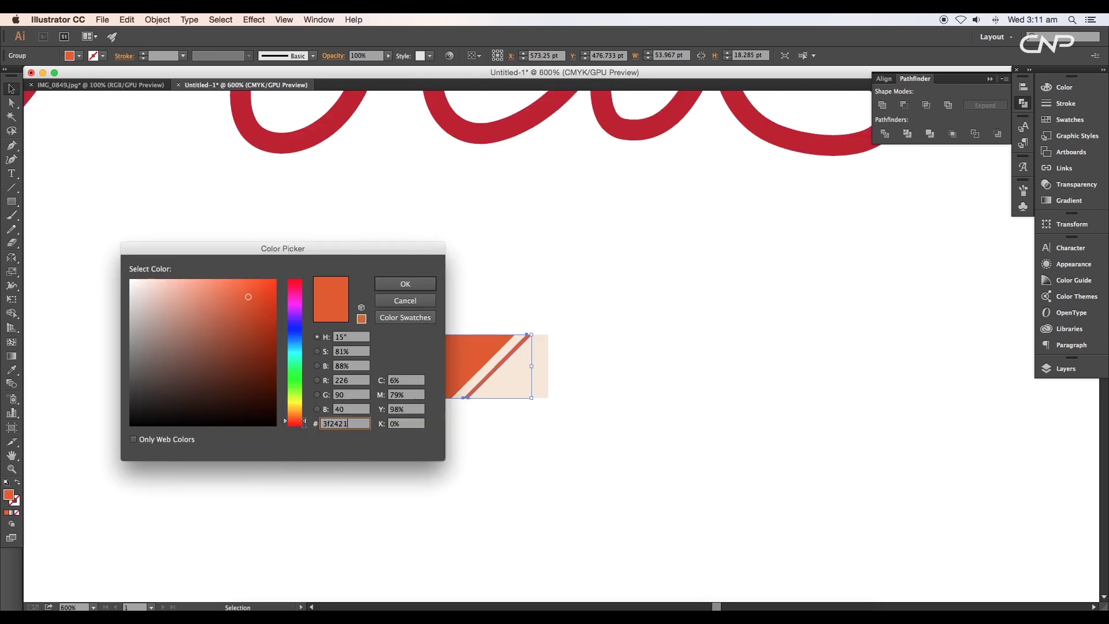
click(346, 427)
text(3f2421)
click(415, 287)
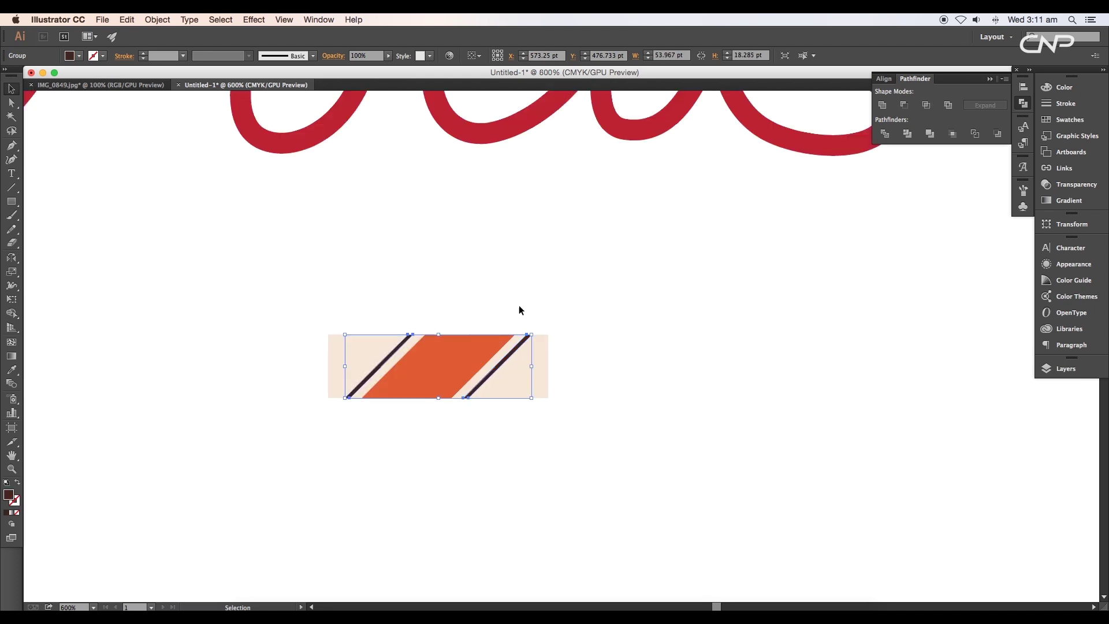
- Narrow the beige rectangle from both sides to 53.967 pt wide so it ends flush with the dark stripes
key(super+plus)
click(543, 373)
drag(553, 373, 532, 373)
scroll(415, 377, left, 3)
drag(388, 372, 410, 372)
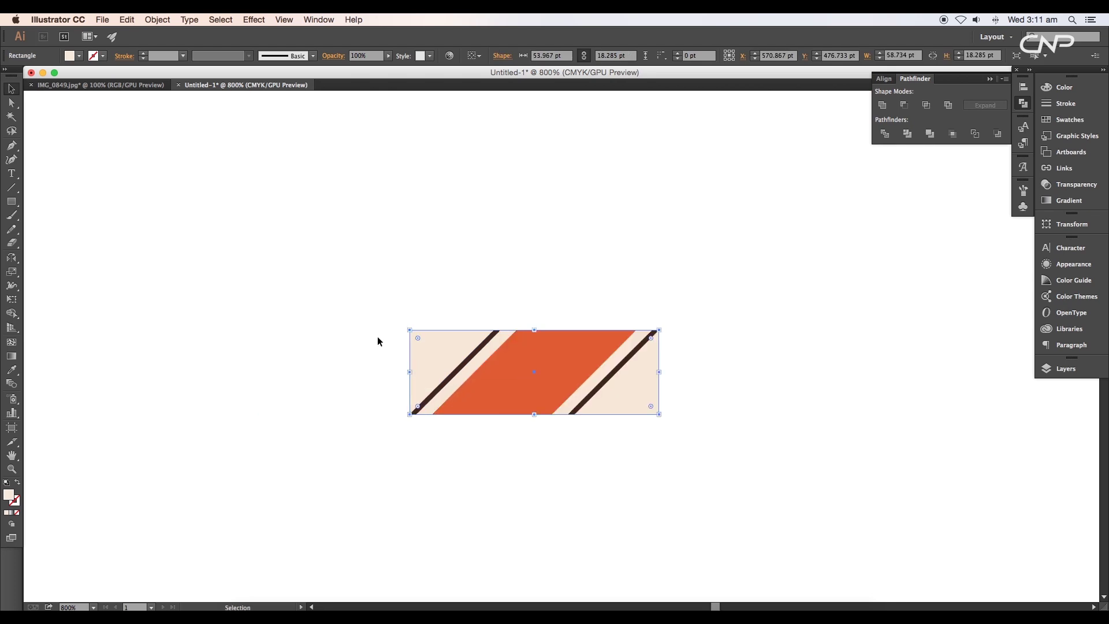
click(377, 337)
- Bring a copy of the beige rectangle to the front and shorten it to a 3.368 pt high strip along the tile's bottom edge
key(super+plus)
key(super+plus)
click(631, 392)
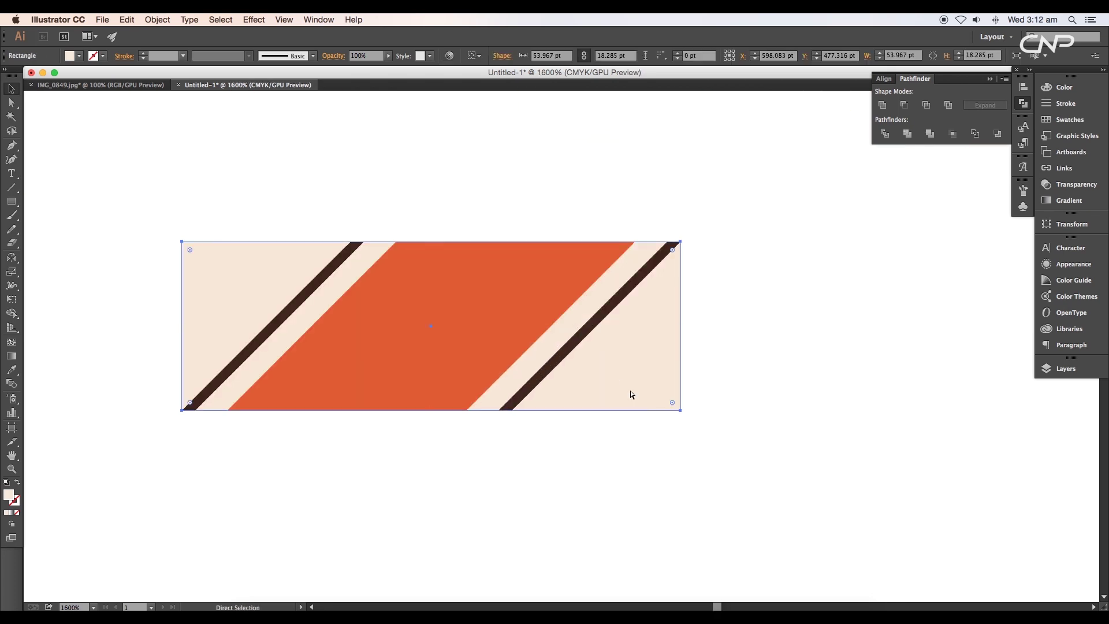
key(v)
right_click(630, 391)
mouse_move(672, 556)
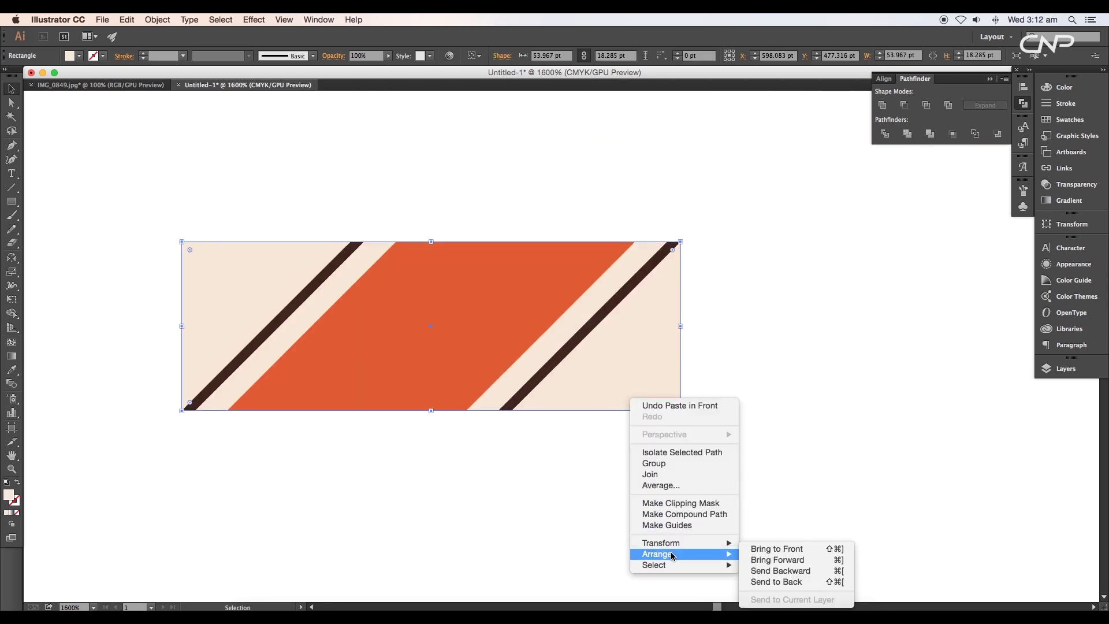
click(778, 549)
drag(431, 241, 433, 379)
- Fill the bottom strip with black and set it to Multiply at 21% opacity as a shadow
double_click(8, 494)
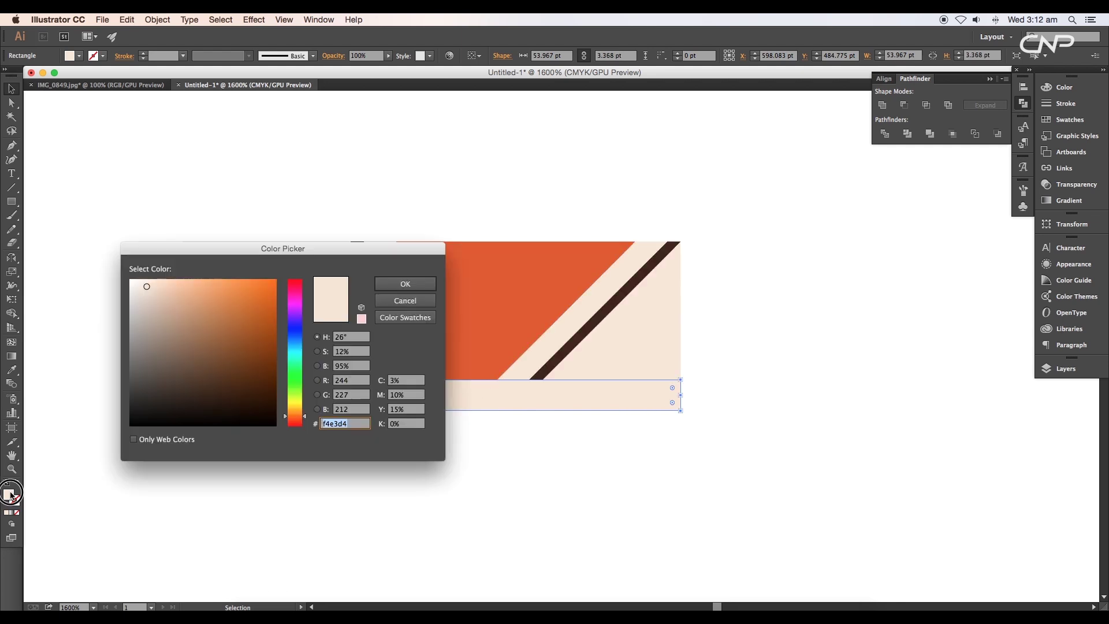
drag(210, 401, 124, 431)
click(406, 283)
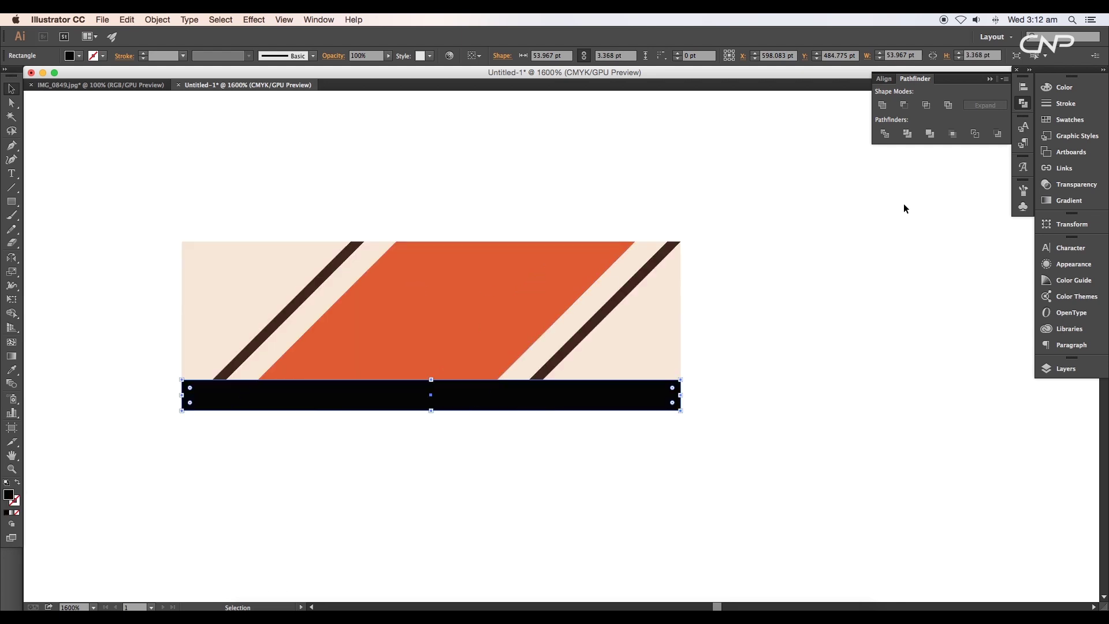
click(1076, 183)
click(948, 93)
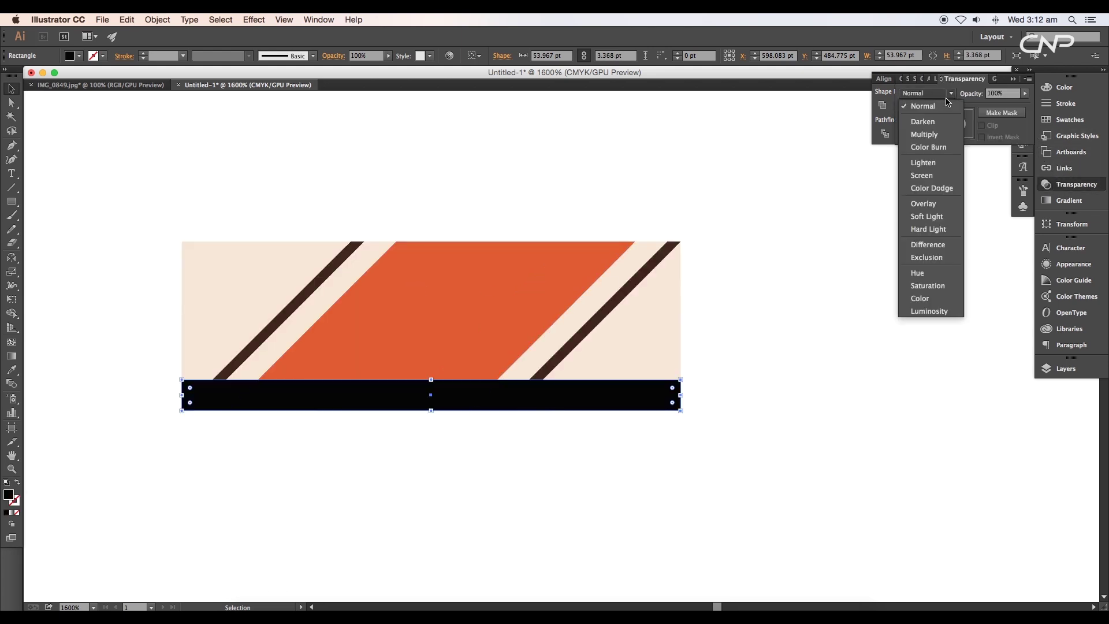
click(940, 137)
click(1025, 93)
drag(1027, 104, 987, 105)
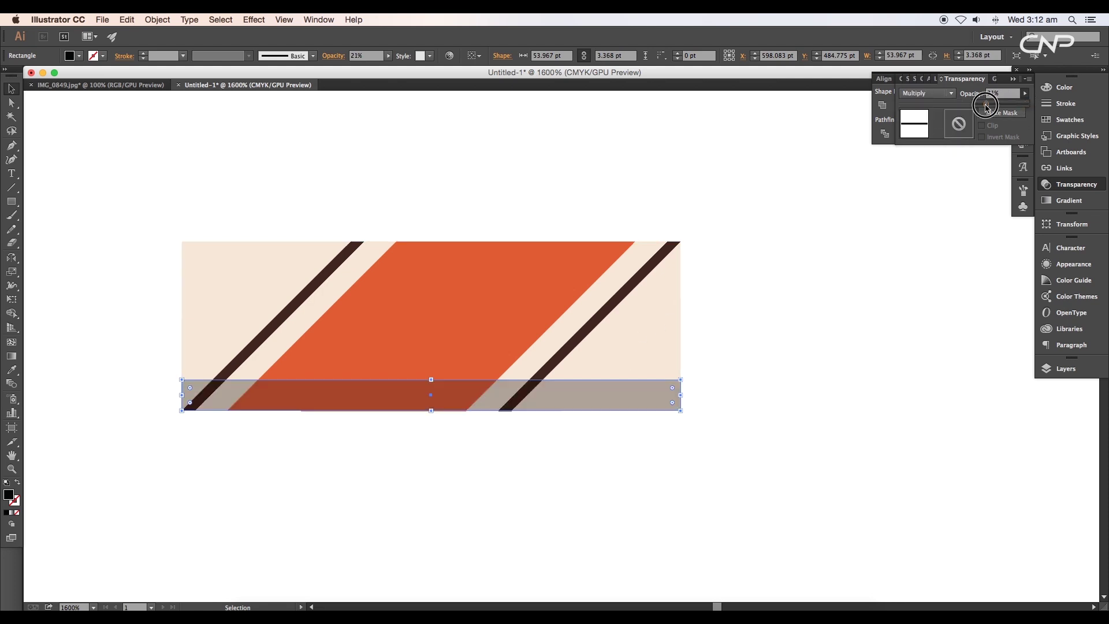
- Copy the shadow strip to the tile's upper half and make it a white Overlay highlight at 65% opacity
drag(609, 401, 609, 304)
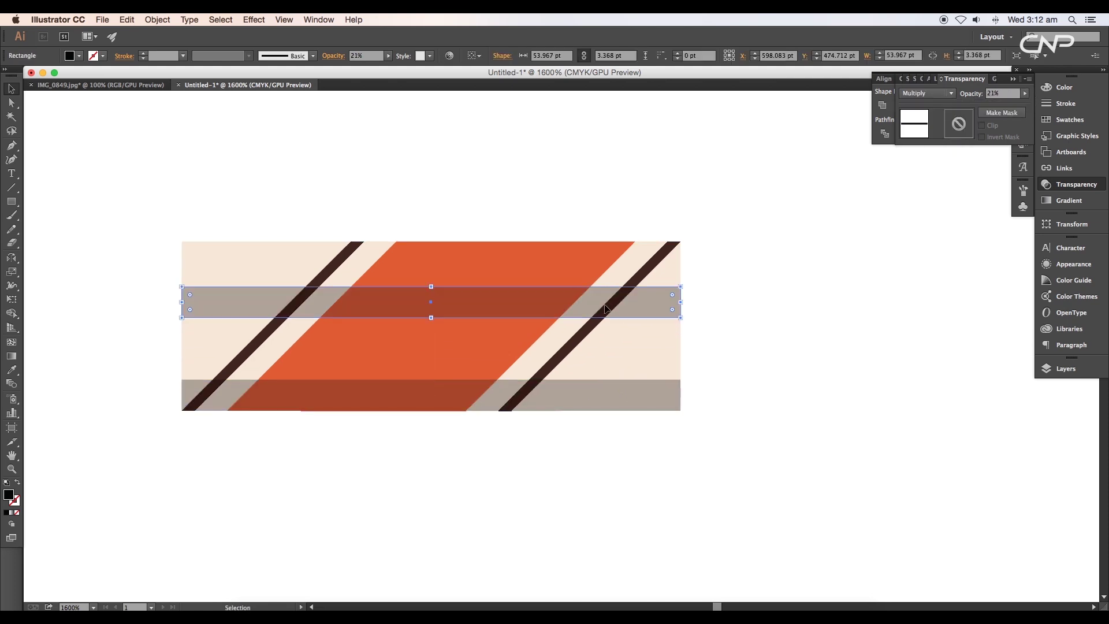
click(927, 93)
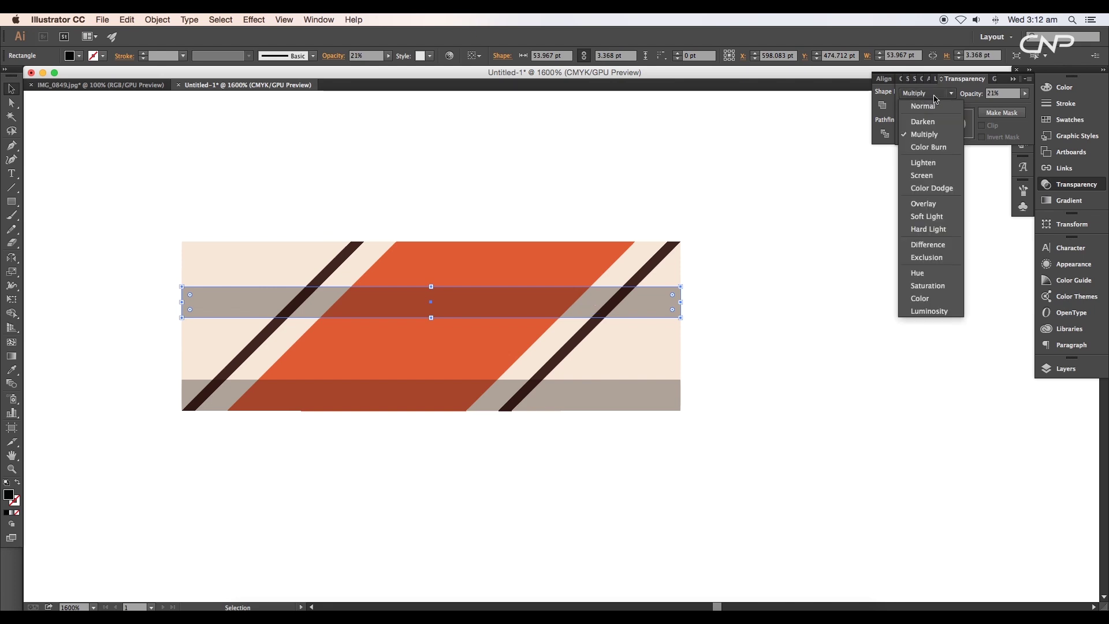
click(924, 204)
double_click(9, 494)
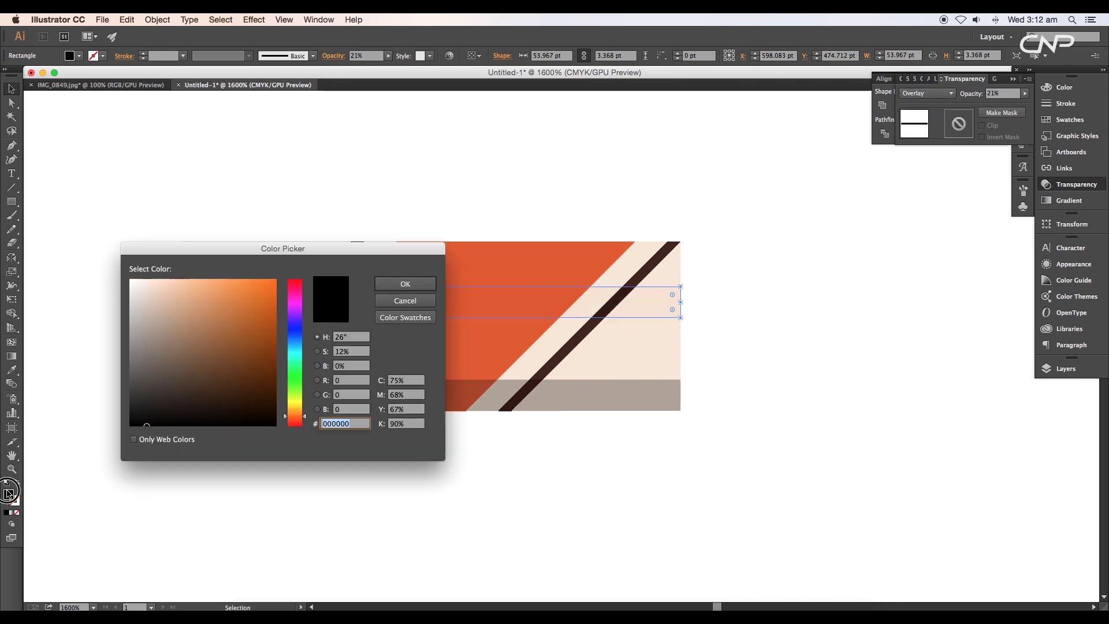
click(405, 283)
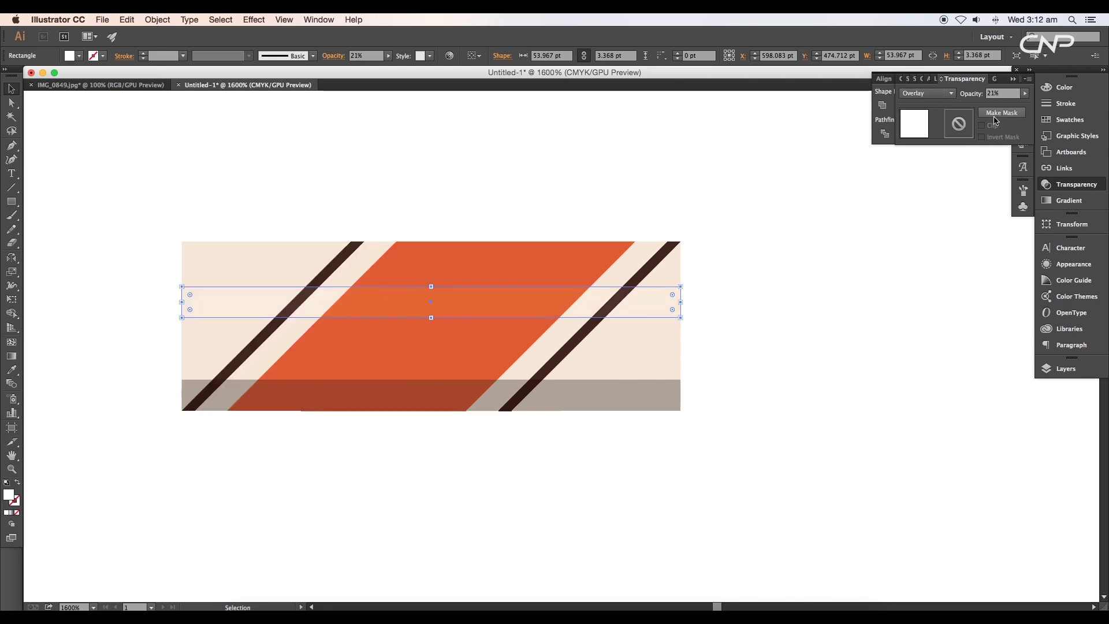
click(1025, 93)
drag(986, 104, 1014, 105)
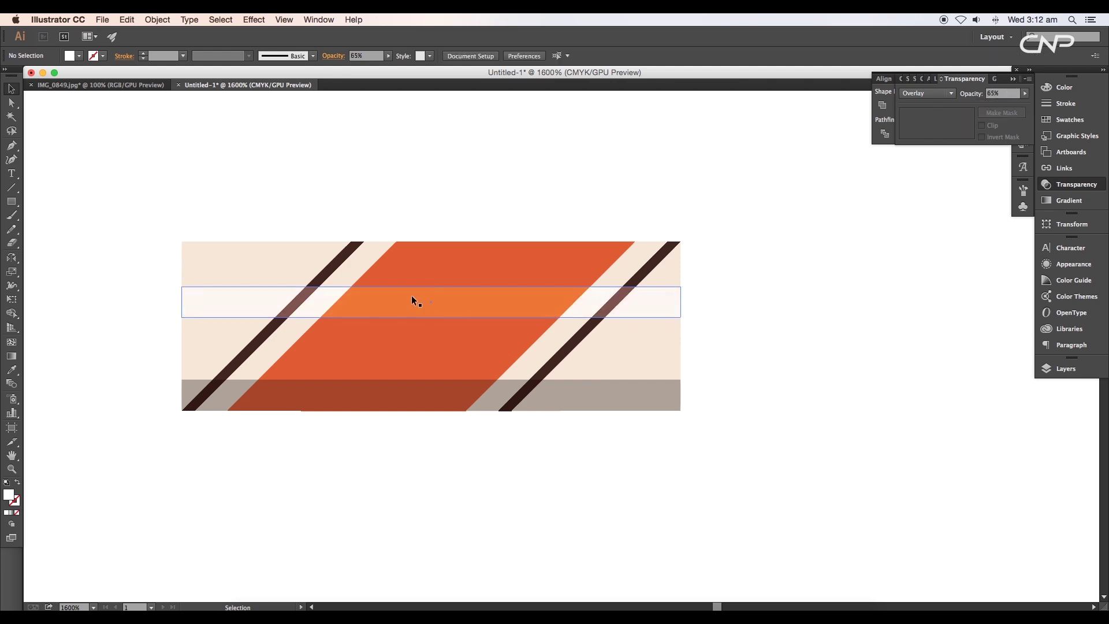
- Add a copy of the white highlight directly below it, reduced to 1.684 pt high at 32% opacity
drag(488, 310, 488, 341)
drag(431, 348, 432, 333)
click(1025, 93)
drag(1009, 105, 991, 107)
- Stack two thinner white Overlay strips above the main highlight, about 1.3 and 1.0 pt high, and adjust the opacity
click(497, 275)
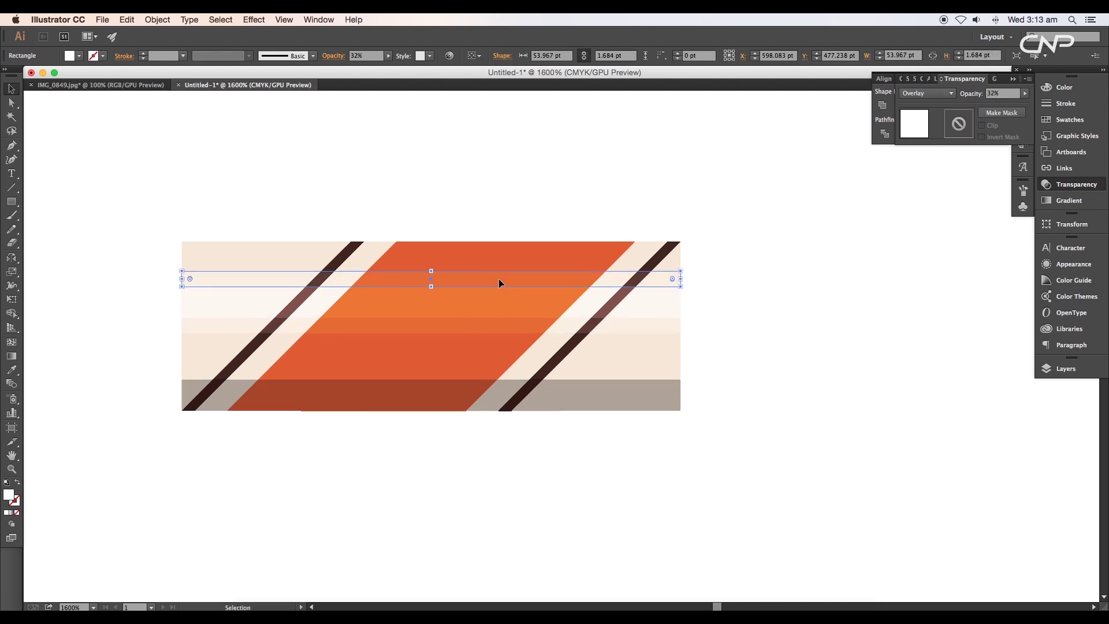
drag(449, 269, 574, 263)
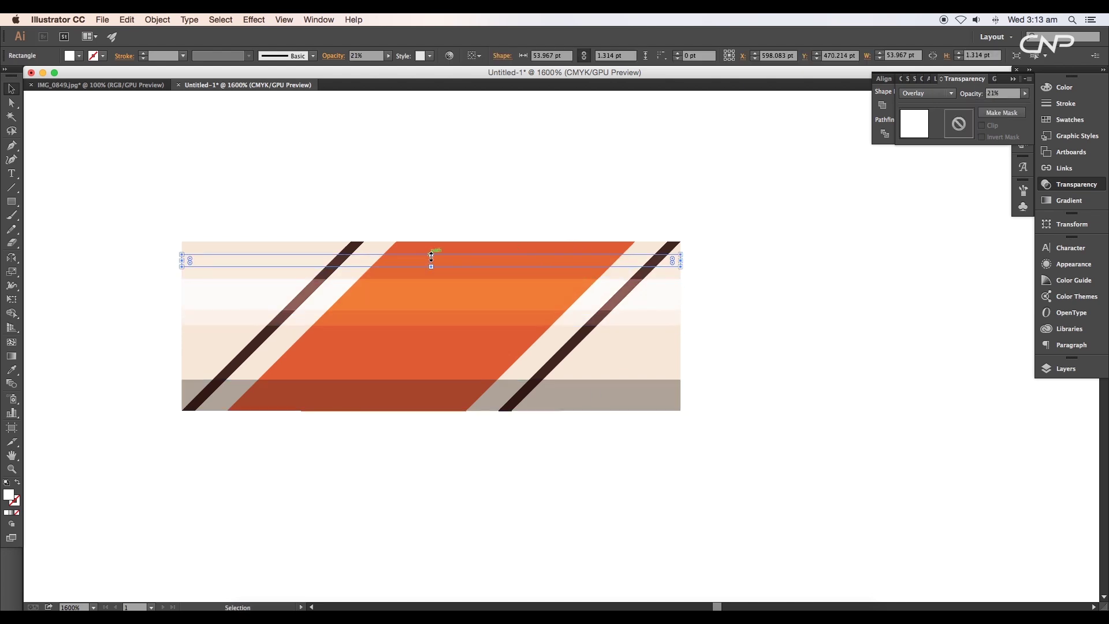
drag(431, 256, 431, 268)
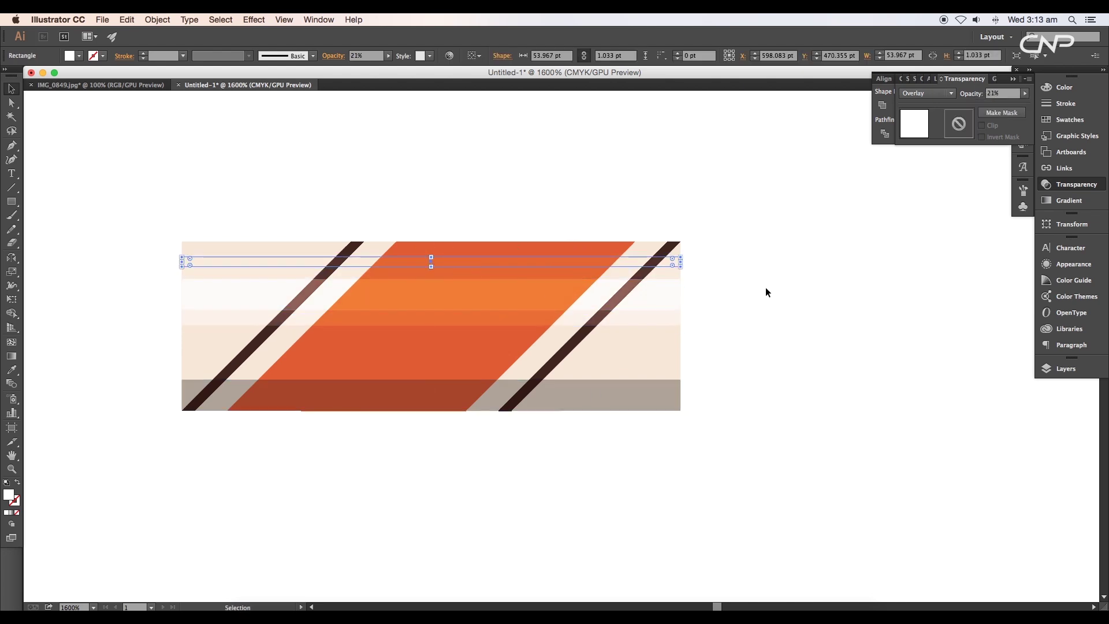
click(1025, 94)
drag(987, 107, 996, 107)
click(813, 302)
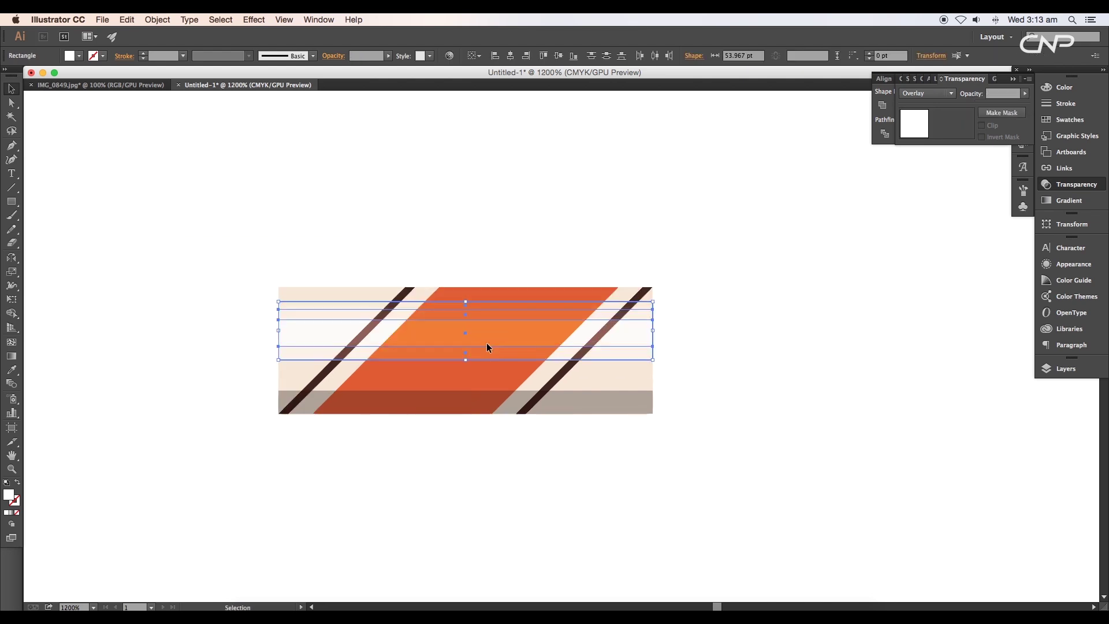
click(685, 204)
- Raise the opacity of the four white highlight strips, setting the topmost one to 30%
click(654, 331)
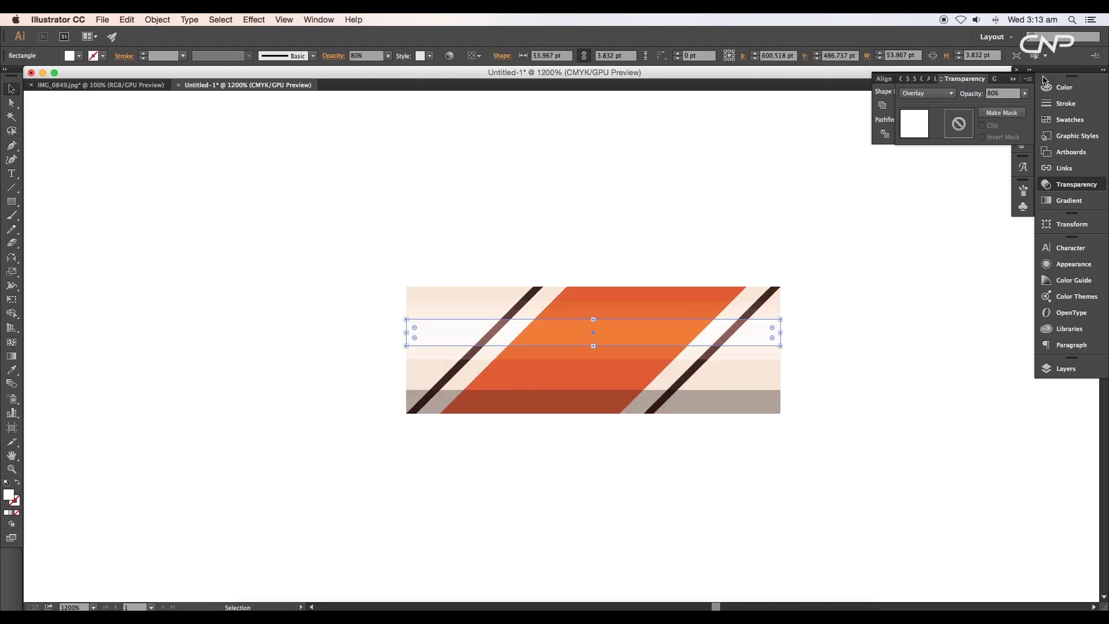
click(1027, 93)
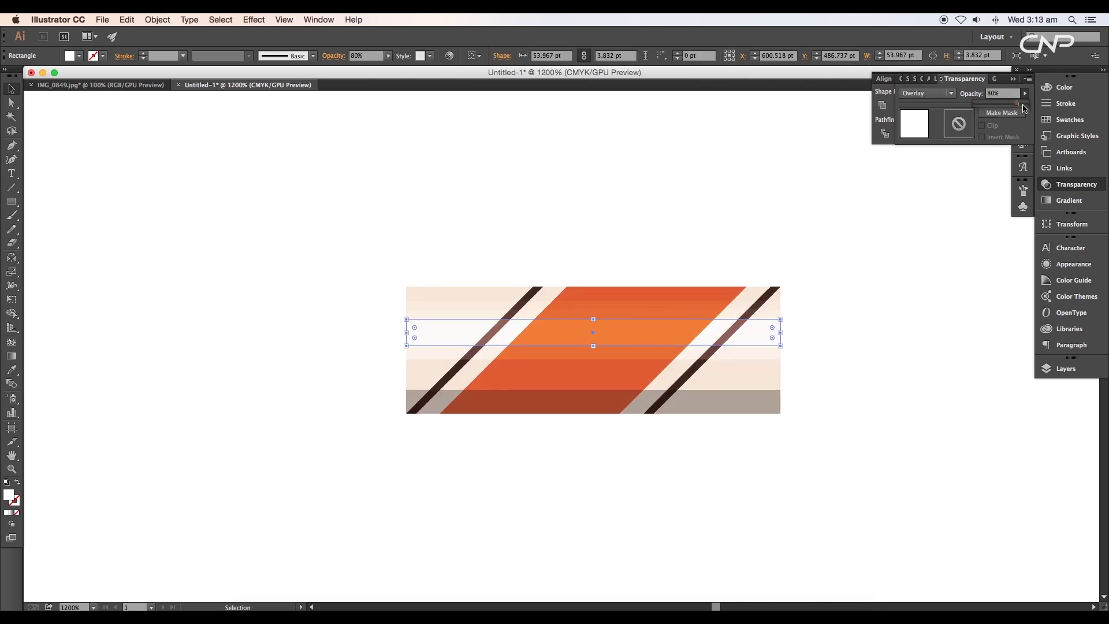
click(698, 355)
click(1025, 93)
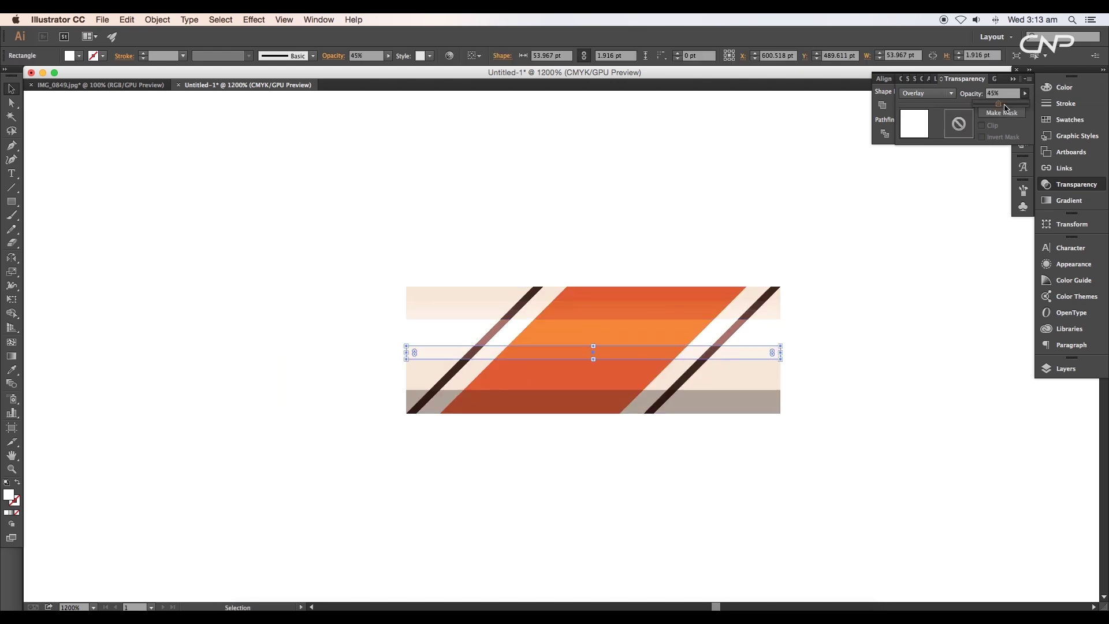
click(928, 241)
click(711, 315)
click(1025, 93)
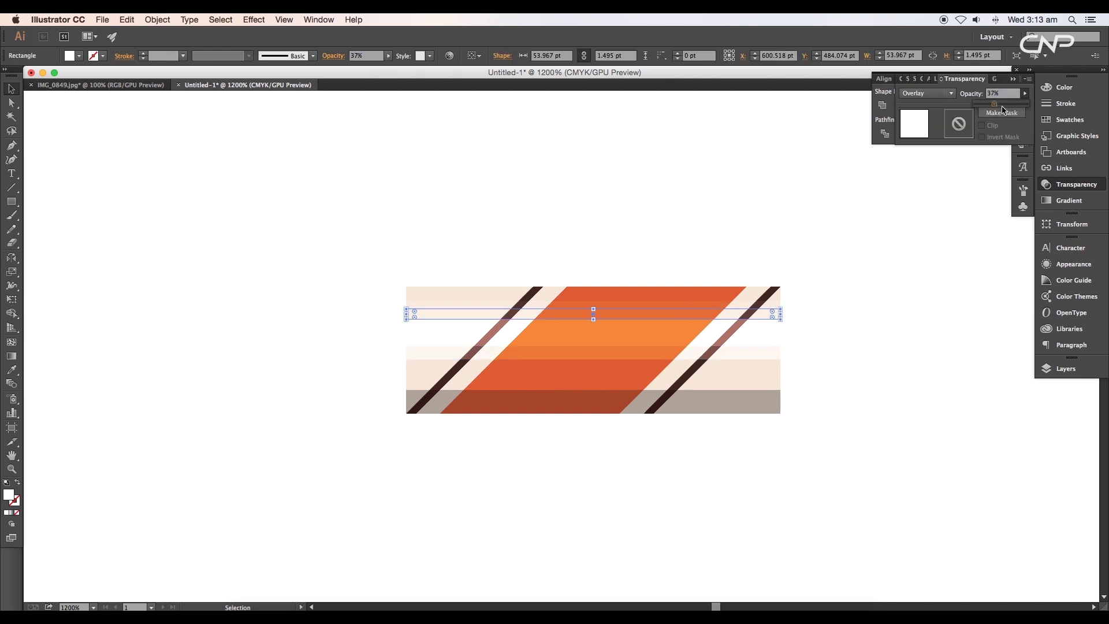
click(924, 233)
click(726, 305)
click(1026, 93)
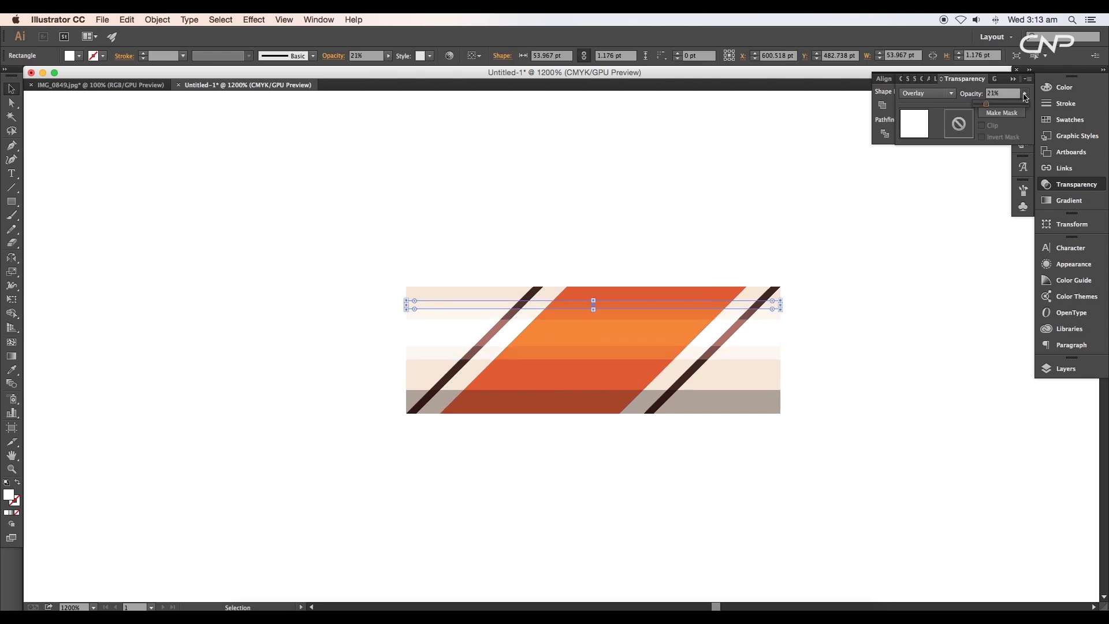
click(803, 388)
- Draw a circle about 18.32 pt in diameter beside the striped tile, matching the tile's height
scroll(805, 388, down, 1)
drag(881, 381, 747, 373)
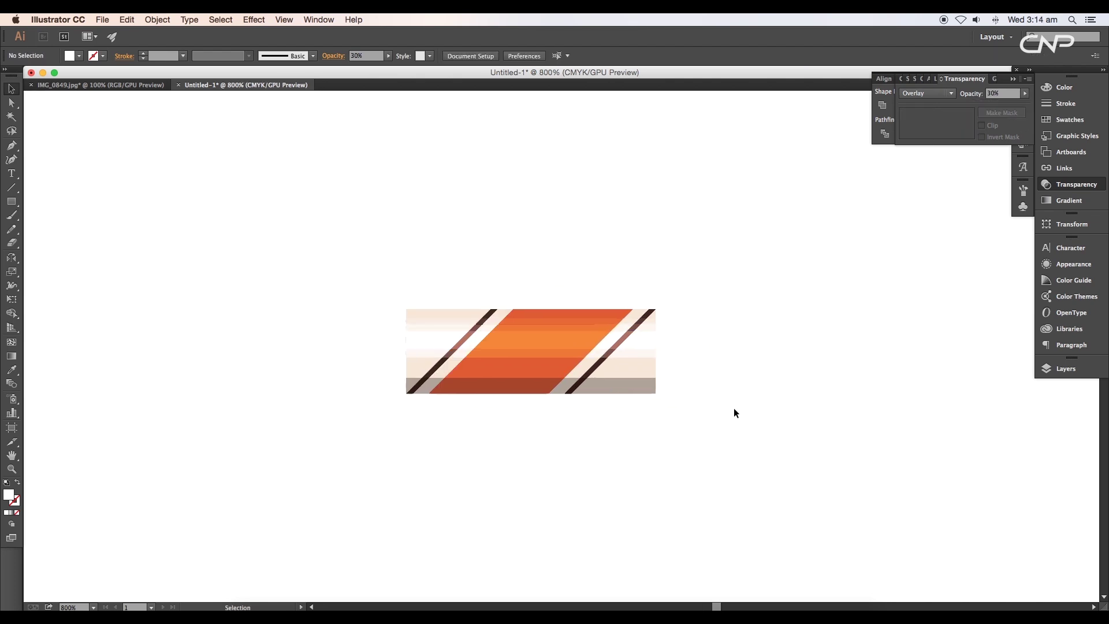
drag(741, 428, 328, 270)
click(375, 312)
scroll(436, 369, up, 2)
drag(11, 201, 49, 227)
drag(378, 327, 296, 264)
drag(227, 411, 223, 428)
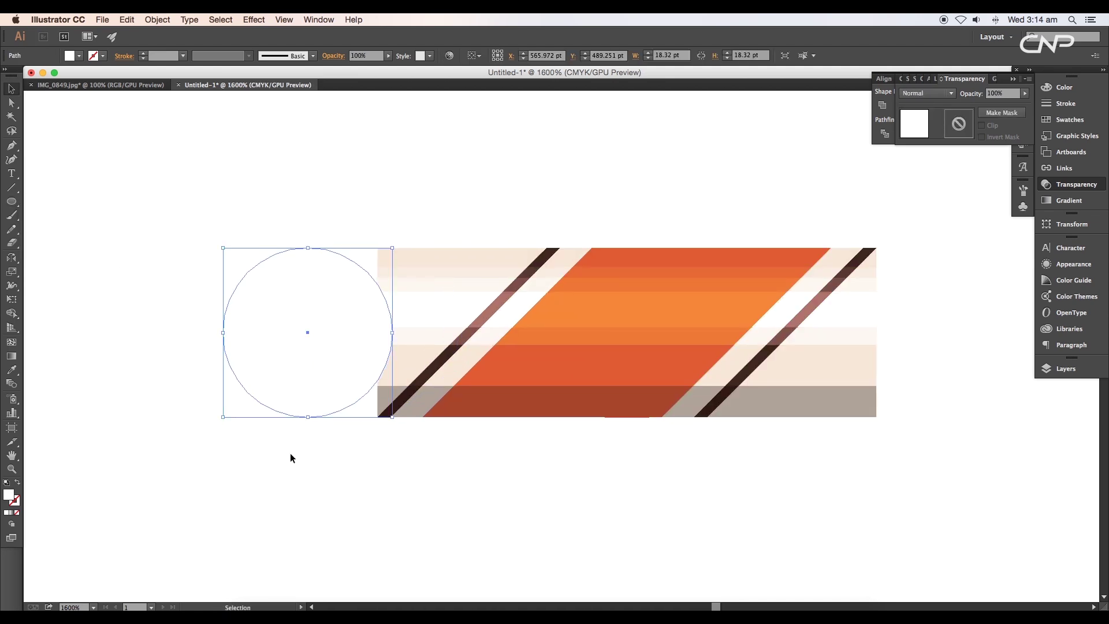
- Move the circle clear of the tile and fill it with the tile's beige using the Eyedropper
drag(314, 382, 280, 384)
key(i)
click(404, 252)
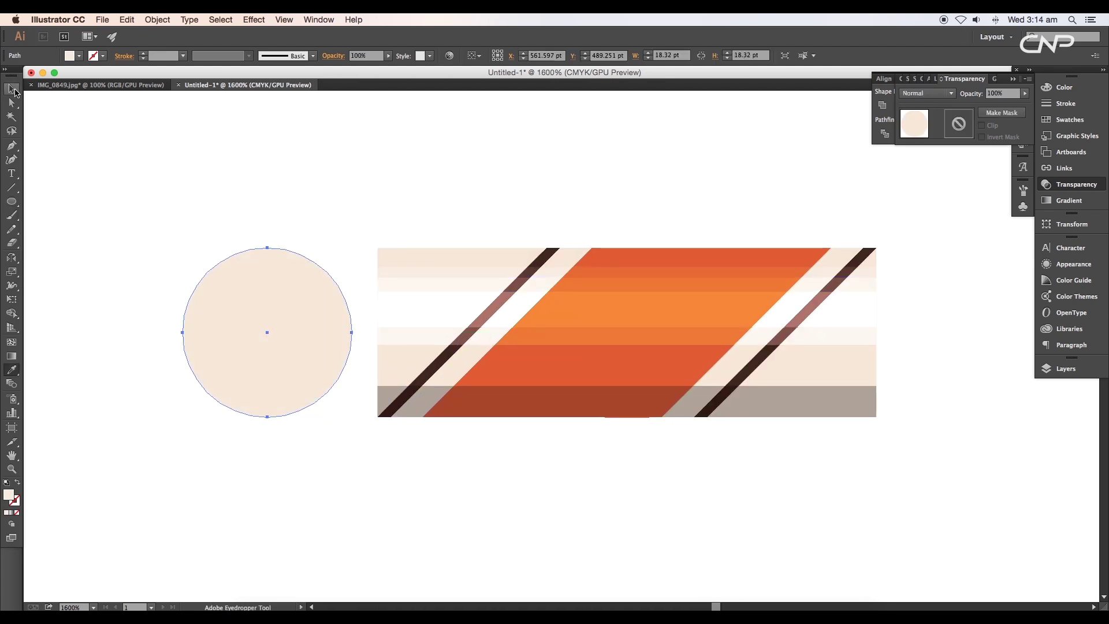
click(12, 88)
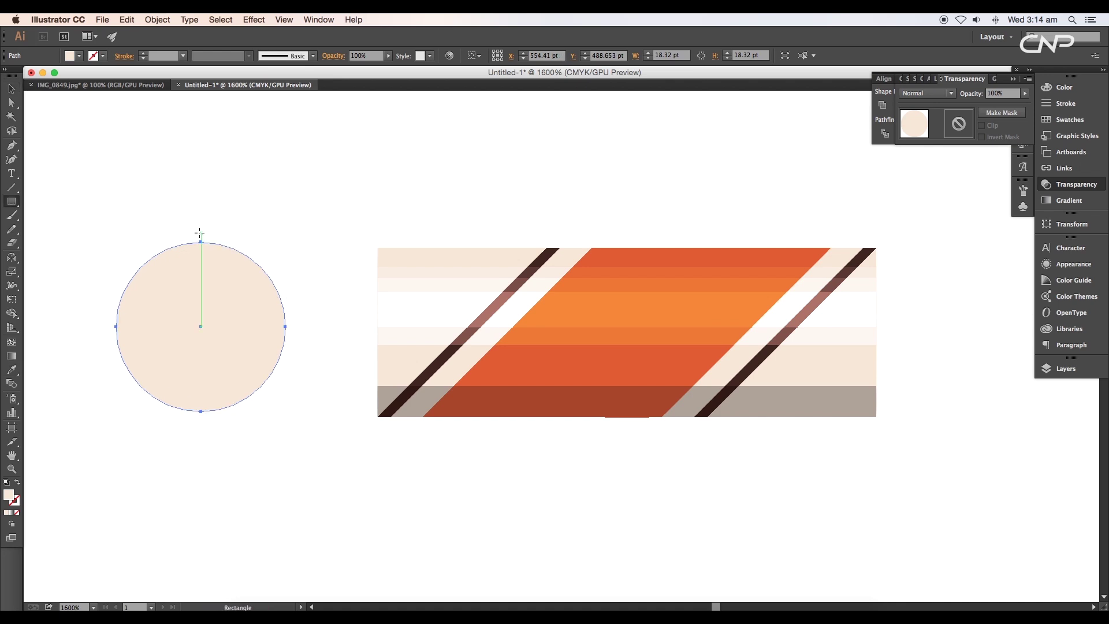
- Reduce the circle to its right half by intersecting it with a rectangle about 11.6 by 22.3 pt, and move it farther from the tile
drag(200, 238, 308, 444)
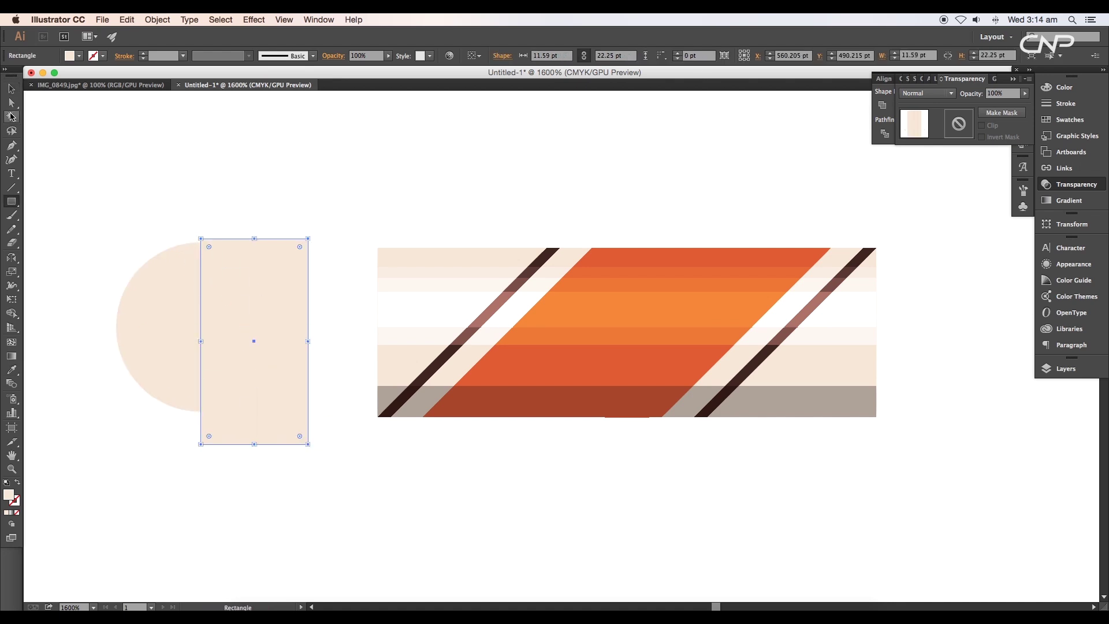
click(11, 88)
drag(110, 202, 242, 316)
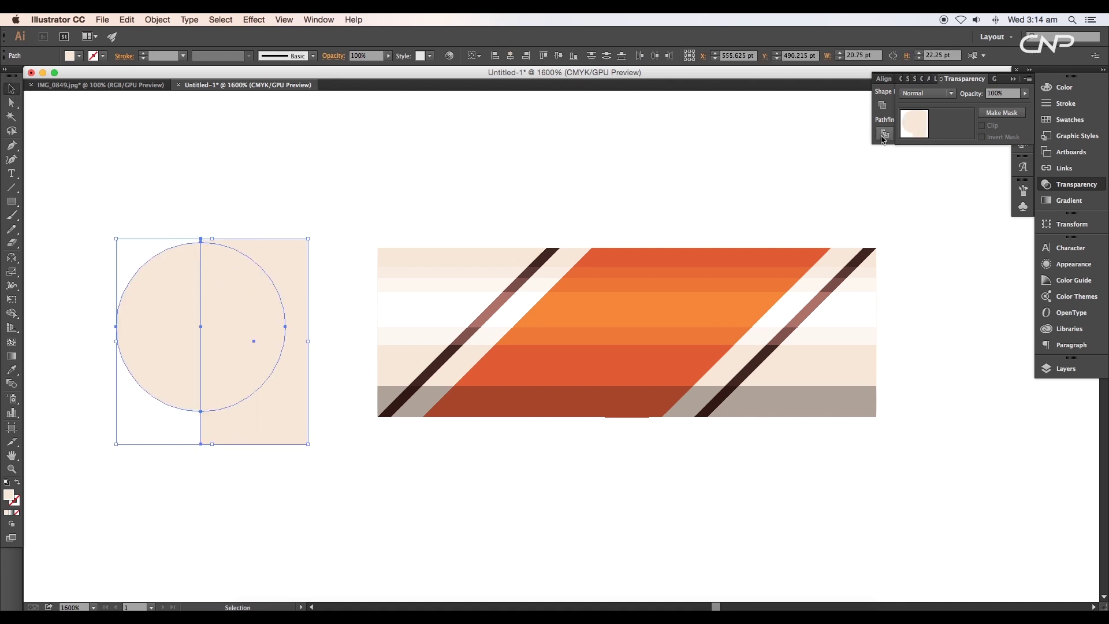
click(1022, 127)
click(927, 105)
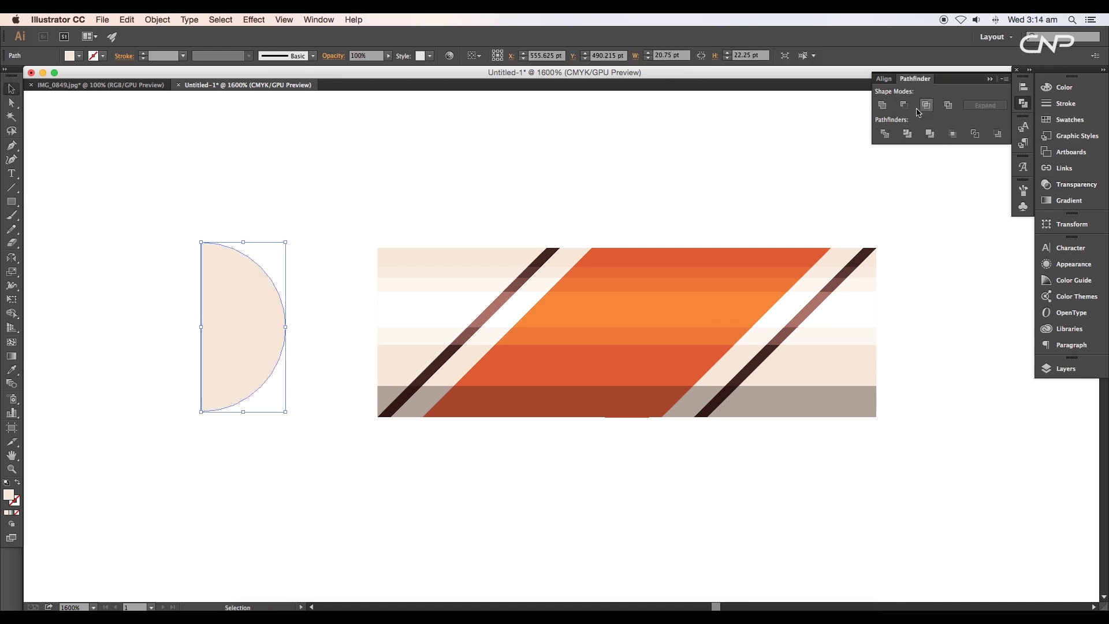
drag(247, 349, 183, 354)
click(329, 330)
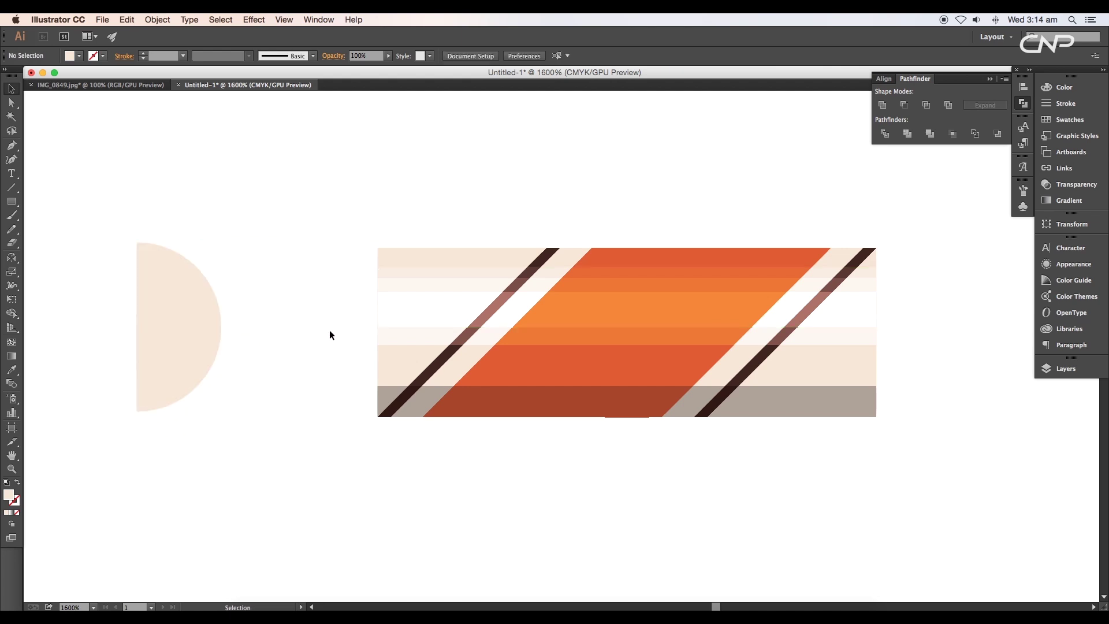
- Copy the four white highlight strips and the bottom shadow strip from the tile onto the beige half circle
click(391, 273)
shift+click(398, 286)
shift+click(401, 309)
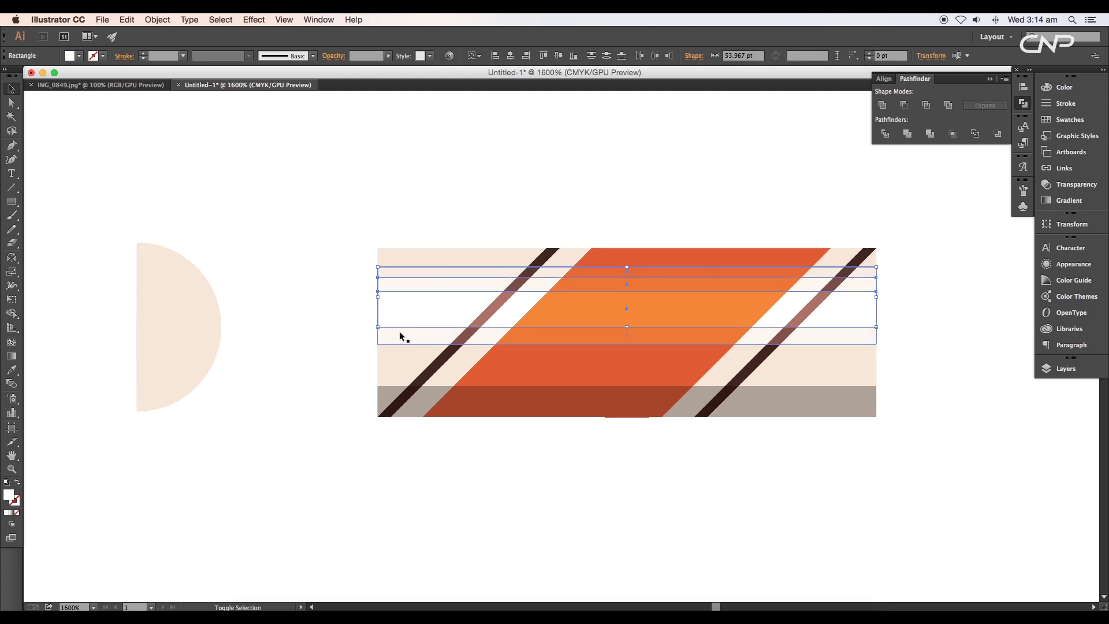
shift+click(402, 334)
shift+click(397, 364)
shift+click(390, 397)
drag(393, 397, 146, 511)
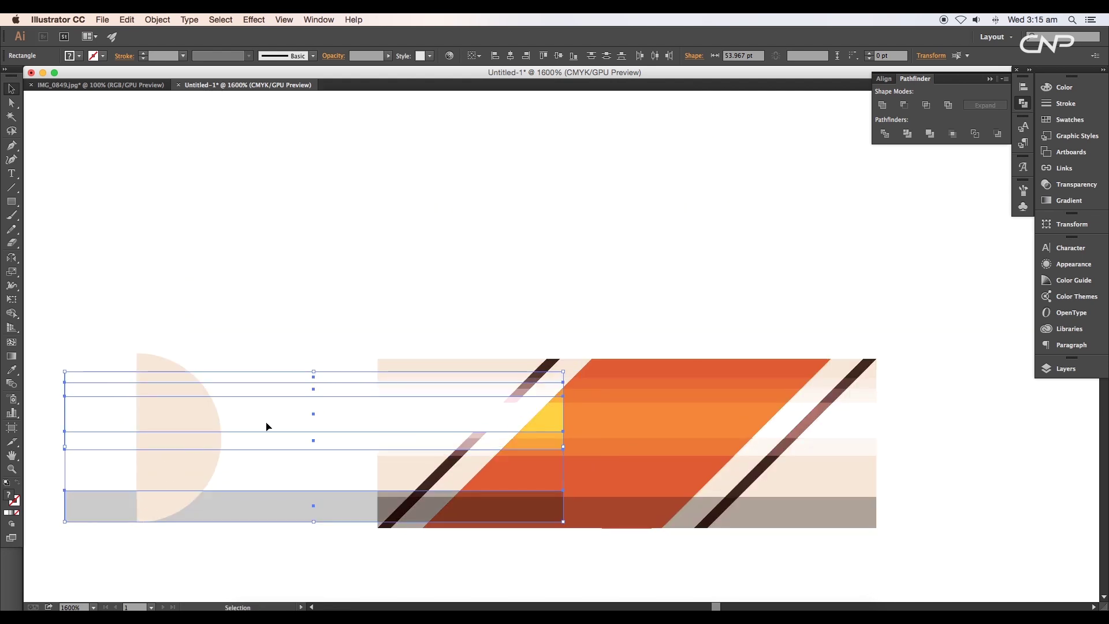
- Bring the copied highlight and shadow strips in front of the beige half circle and shorten them to about 12.8 pt wide
right_click(265, 444)
mouse_move(323, 589)
click(406, 553)
drag(609, 397, 301, 397)
drag(109, 397, 181, 399)
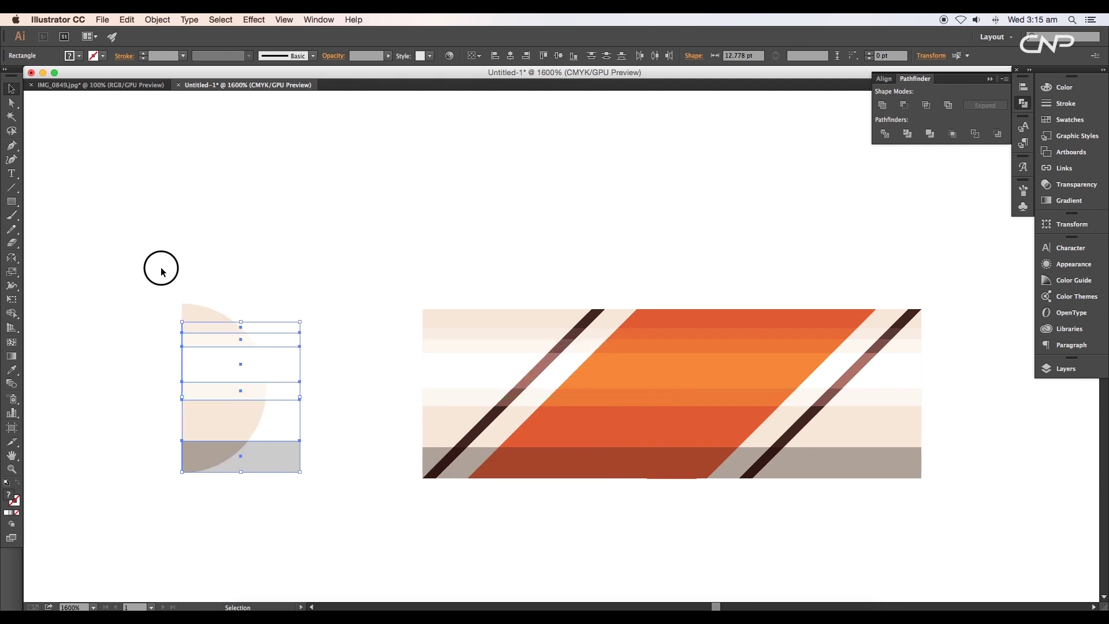
- Trim the strips to the half circle's curved outline with the Shape Builder tool and delete the leftover outer pieces
drag(162, 272, 247, 526)
click(12, 313)
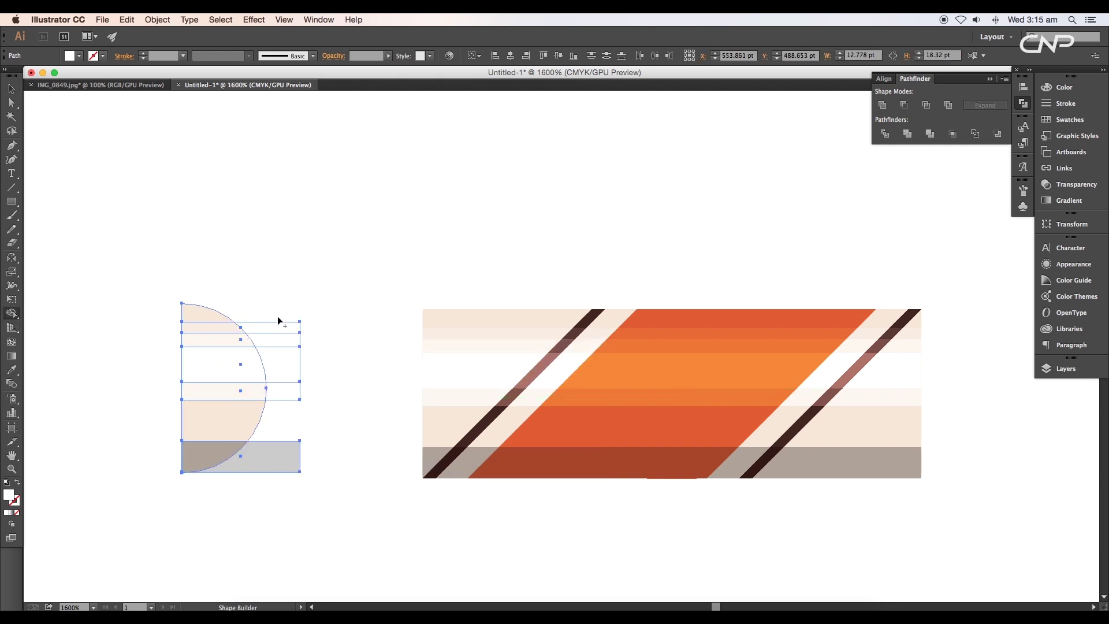
drag(279, 325, 287, 397)
click(13, 89)
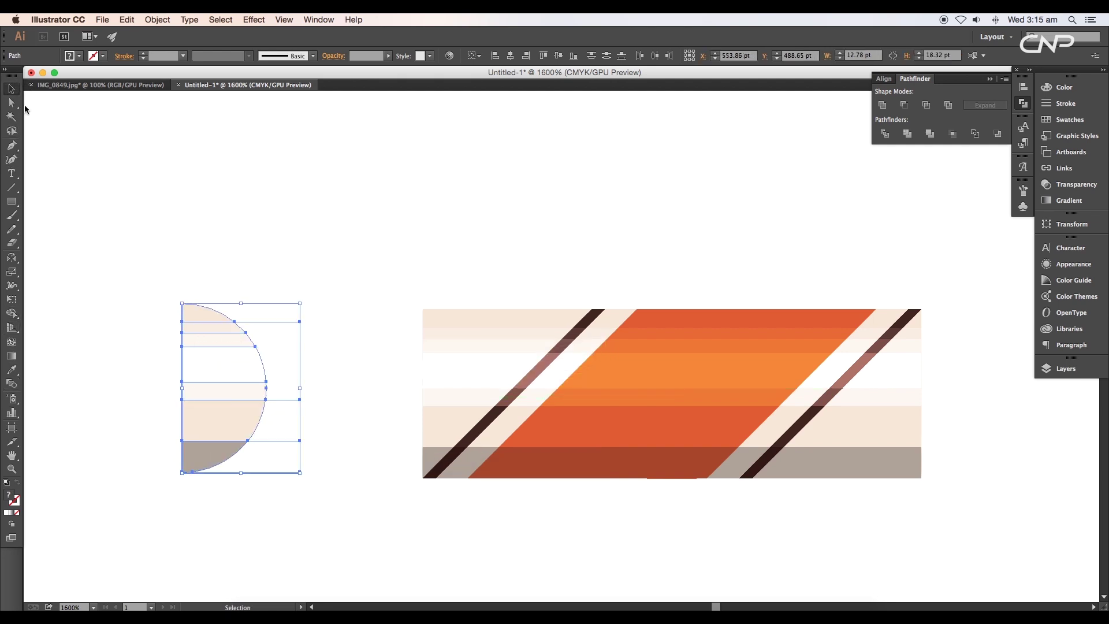
click(259, 268)
drag(259, 268, 282, 330)
drag(312, 571, 293, 340)
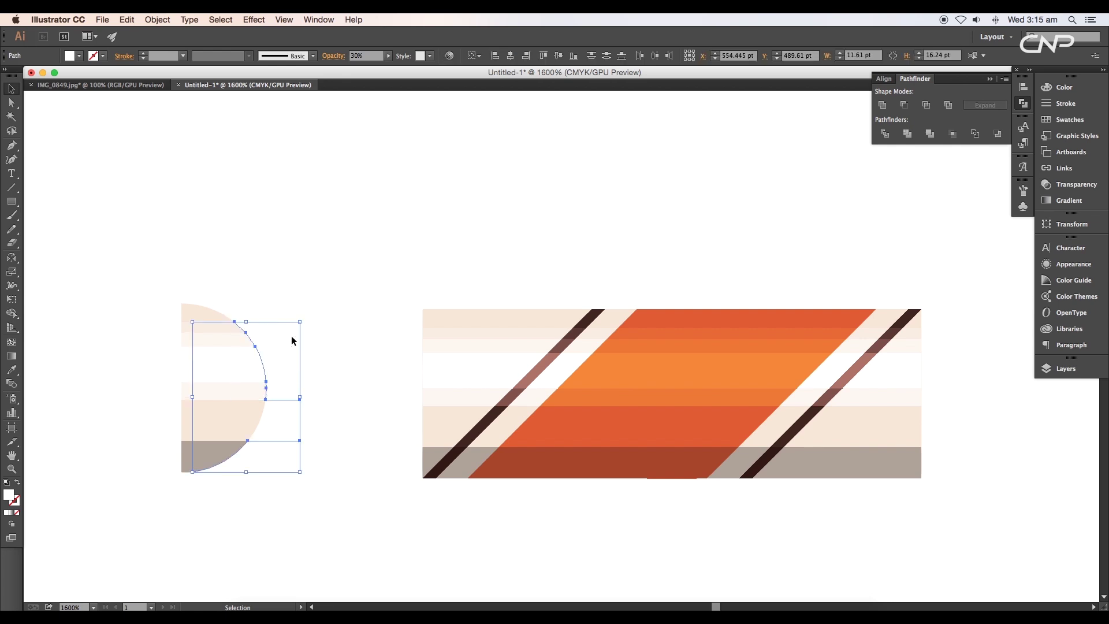
key(Delete)
- Move the complete shaded half circle closer to the striped tile
drag(128, 291, 323, 518)
drag(241, 424, 307, 421)
click(354, 399)
scroll(357, 404, down, 1)
drag(526, 434, 347, 438)
- Save the shaded half circle with its curve facing right as a new pattern swatch
drag(188, 459, 89, 323)
click(994, 265)
click(1023, 190)
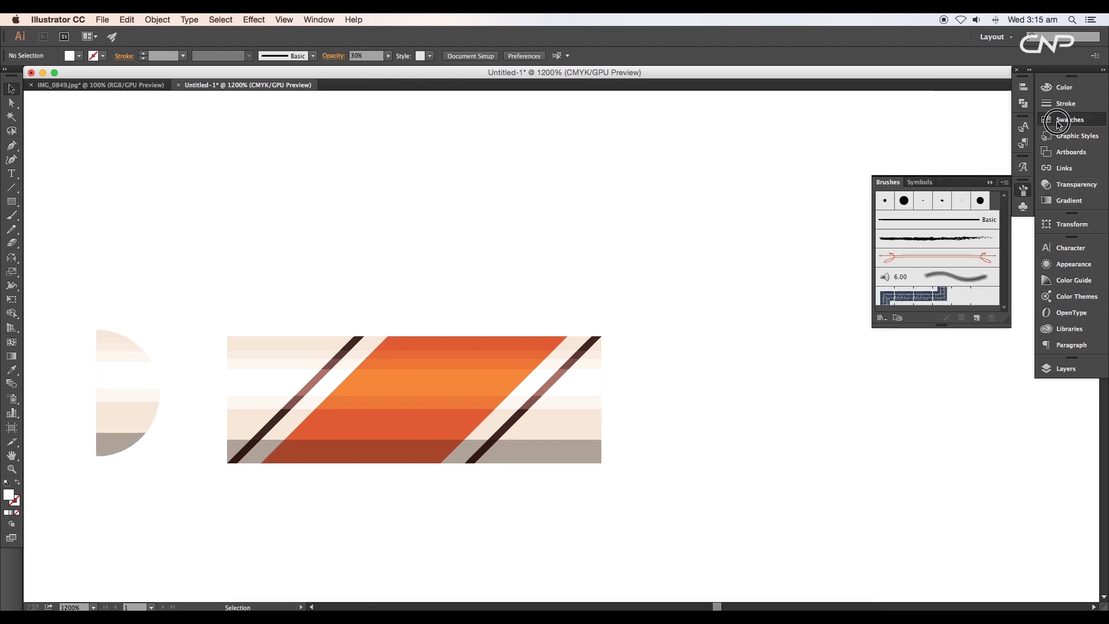
click(1057, 121)
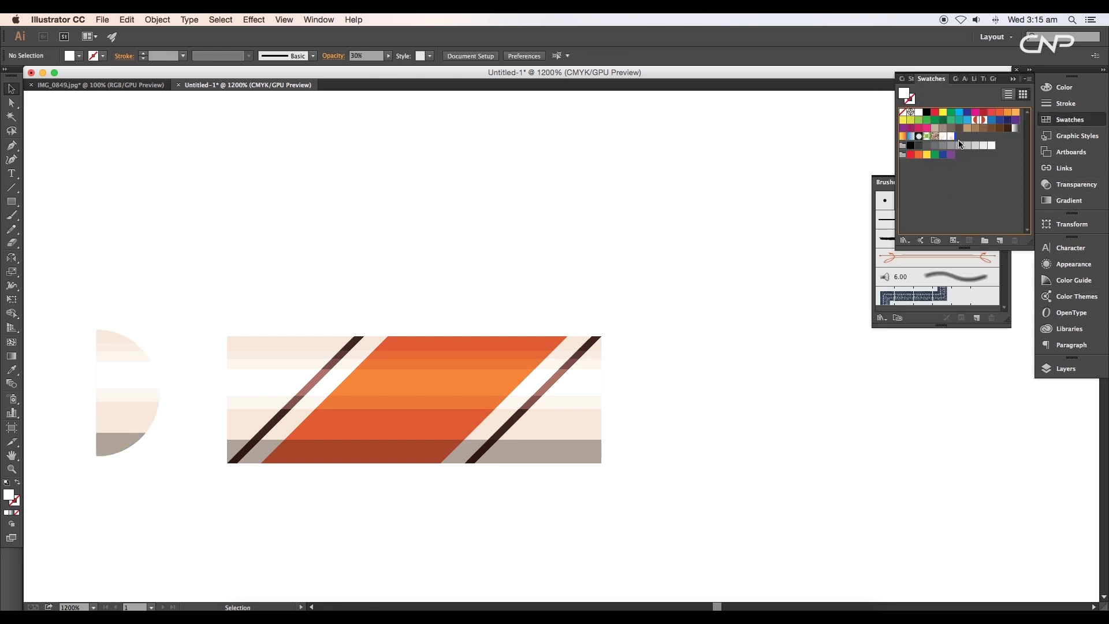
drag(80, 310, 168, 462)
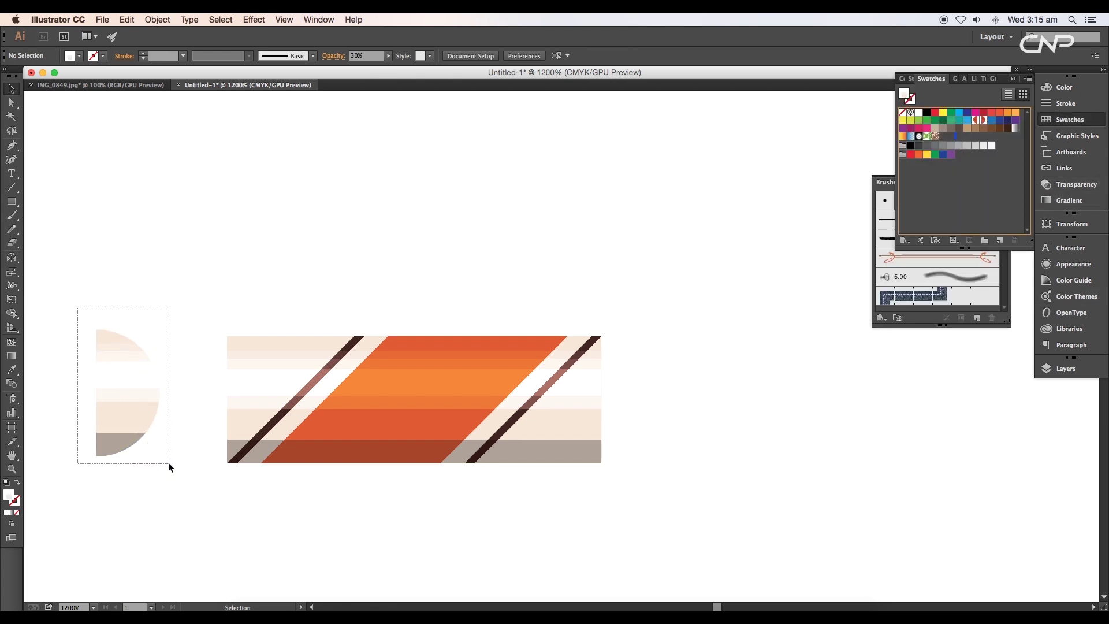
drag(133, 393, 928, 198)
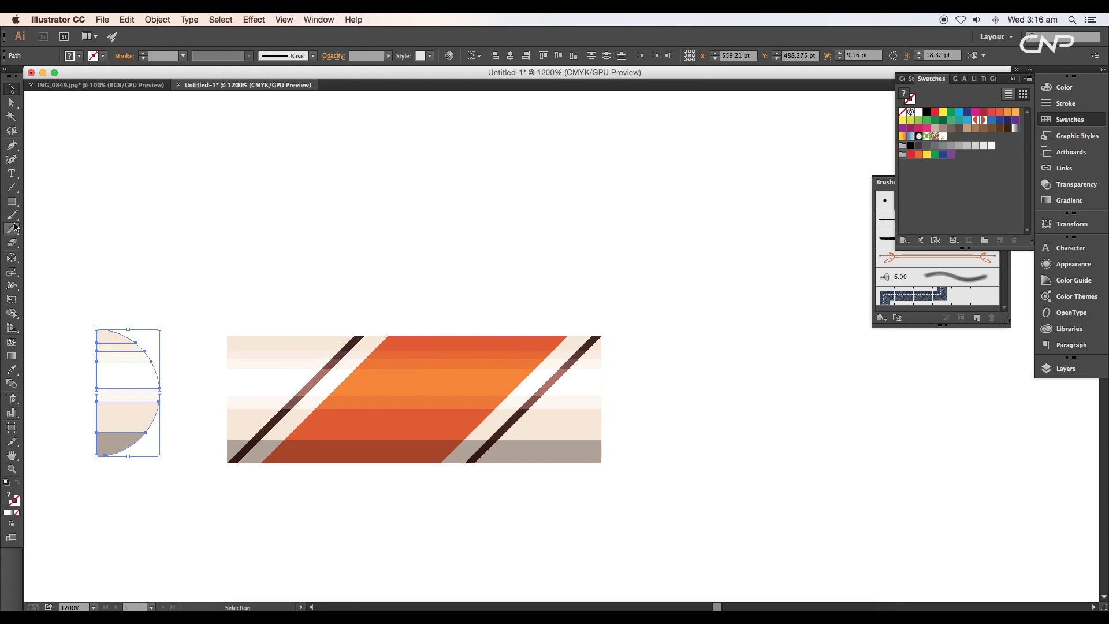
- Reflect the half circle across the vertical axis and save the mirrored cap as a second pattern swatch
drag(12, 257, 27, 269)
double_click(16, 261)
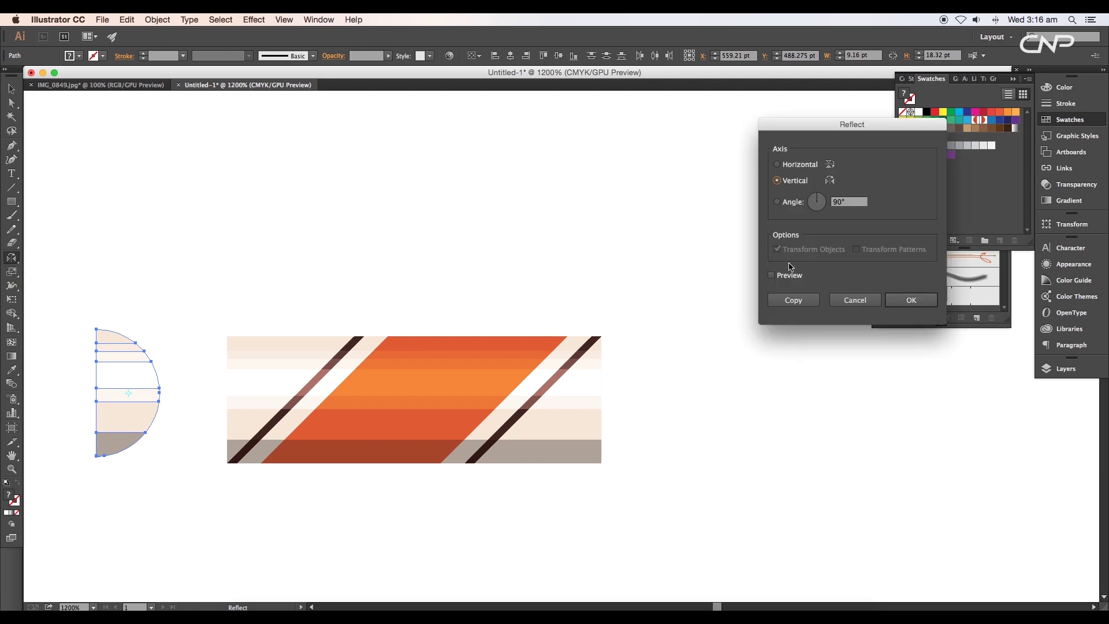
click(772, 275)
click(917, 309)
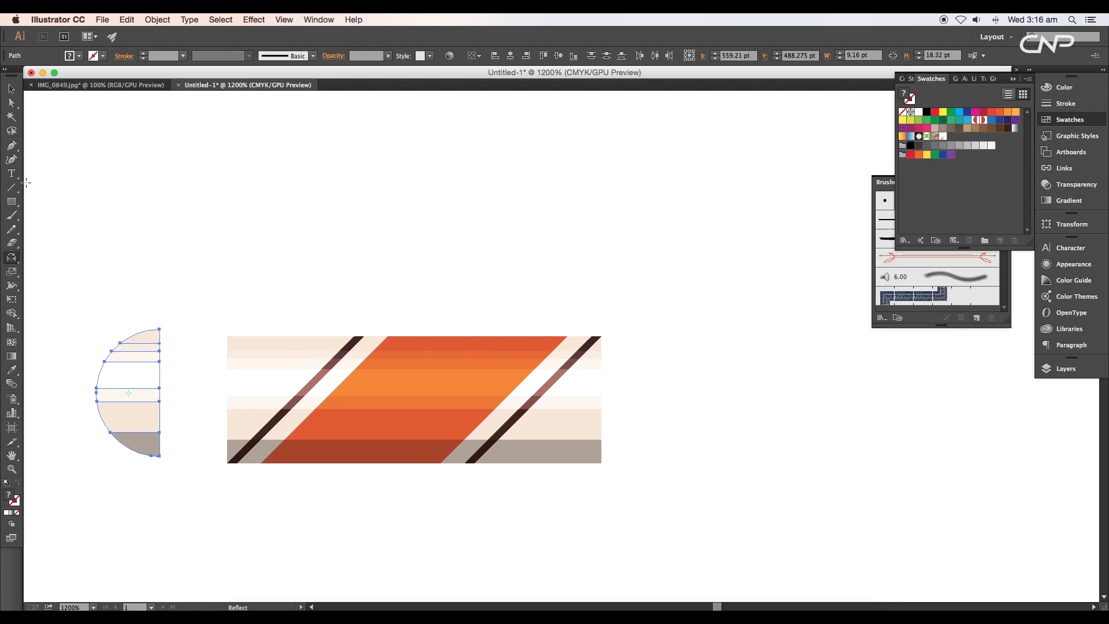
click(12, 89)
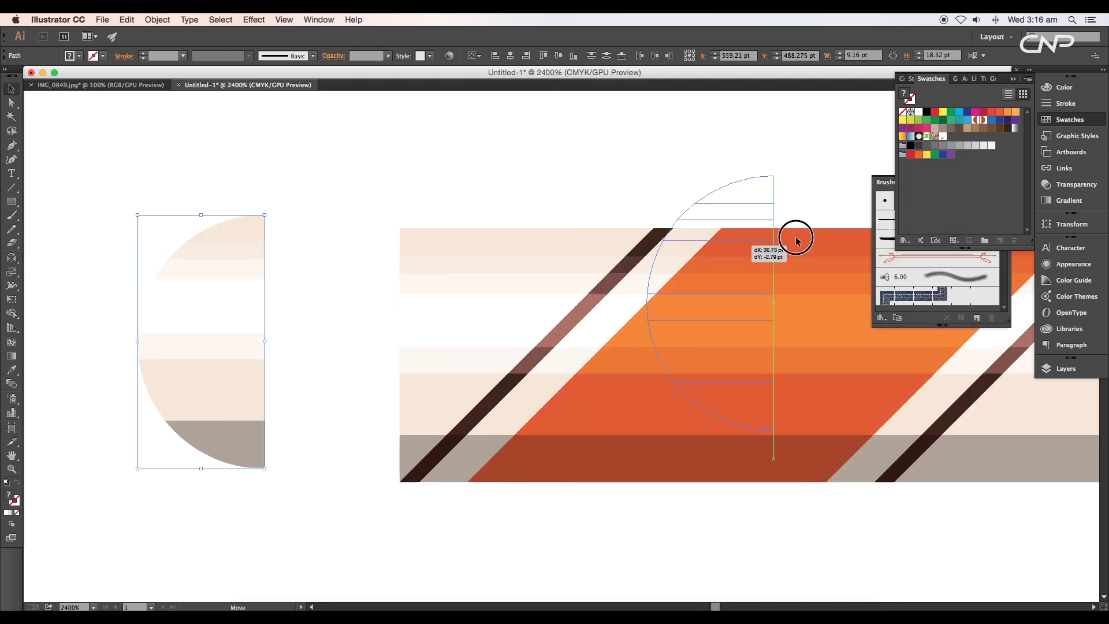
drag(798, 240, 959, 151)
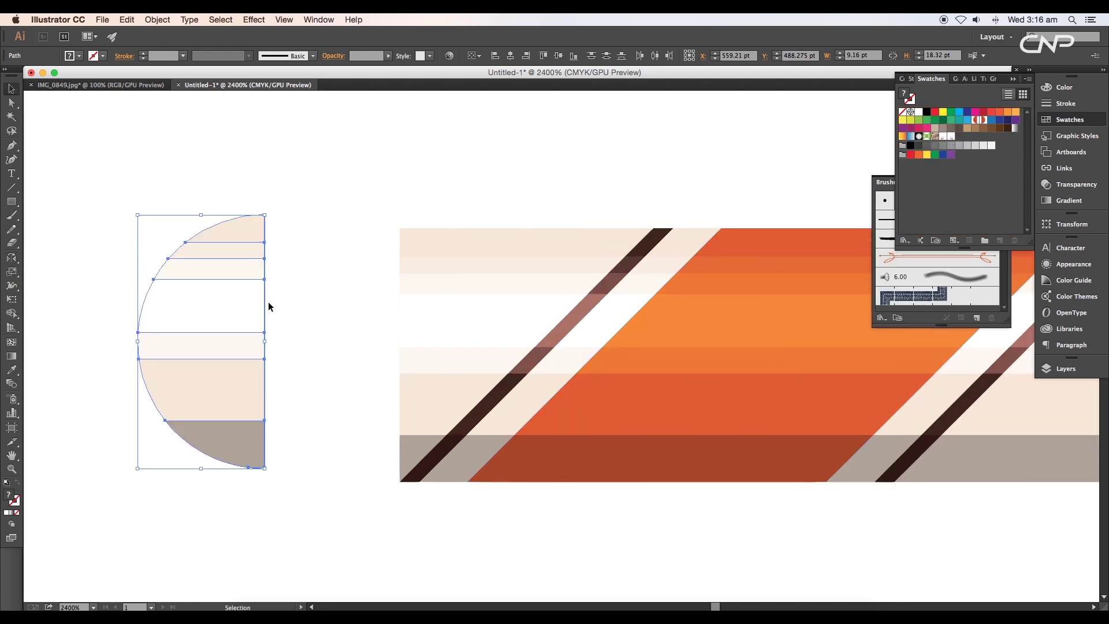
- Start a new Pattern Brush from the complete orange and beige striped tile
click(300, 312)
drag(637, 409, 358, 457)
key(super+minus)
drag(574, 448, 462, 448)
key(super+minus)
click(1070, 120)
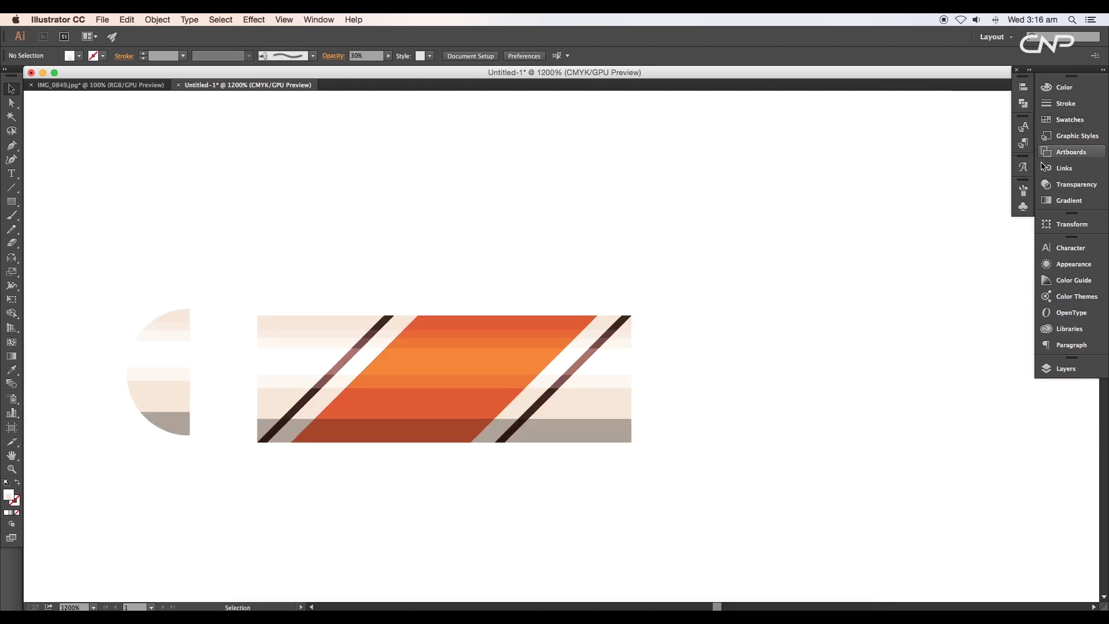
click(1024, 205)
click(1023, 191)
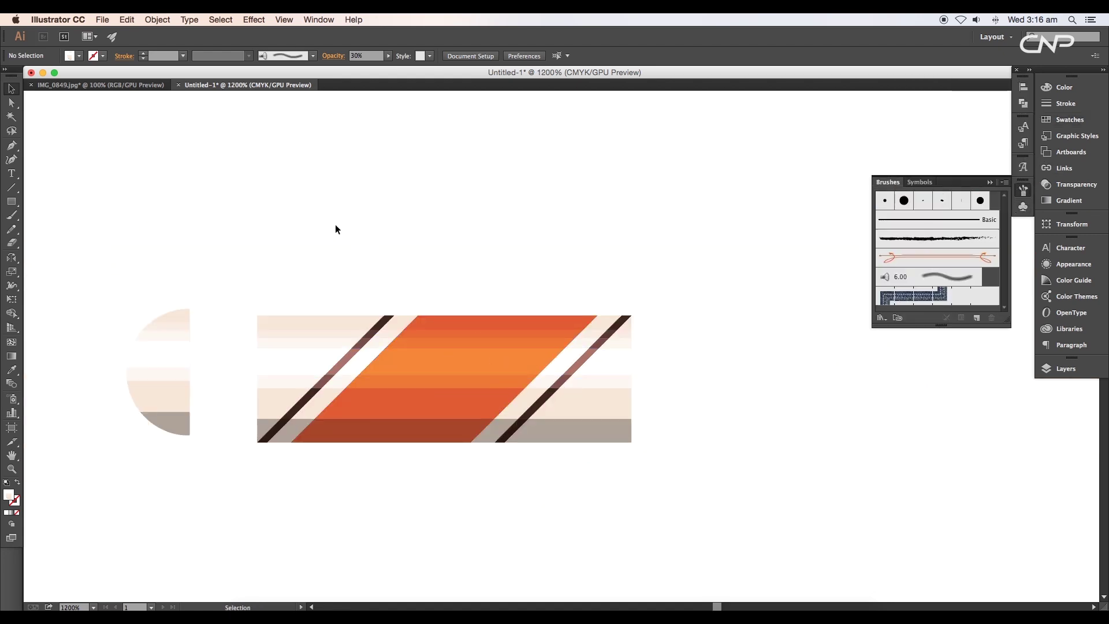
mouse_move(270, 240)
mouse_down()
mouse_move(473, 428)
mouse_move(605, 434)
mouse_up()
mouse_move(635, 387)
mouse_down()
mouse_move(671, 389)
mouse_move(922, 296)
mouse_up()
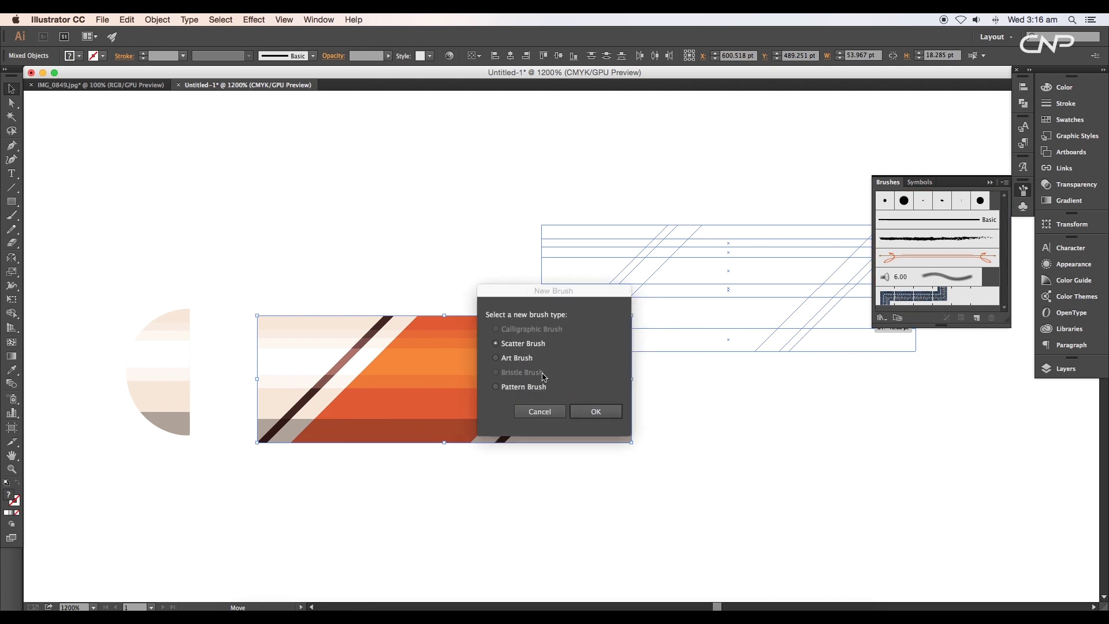
click(524, 387)
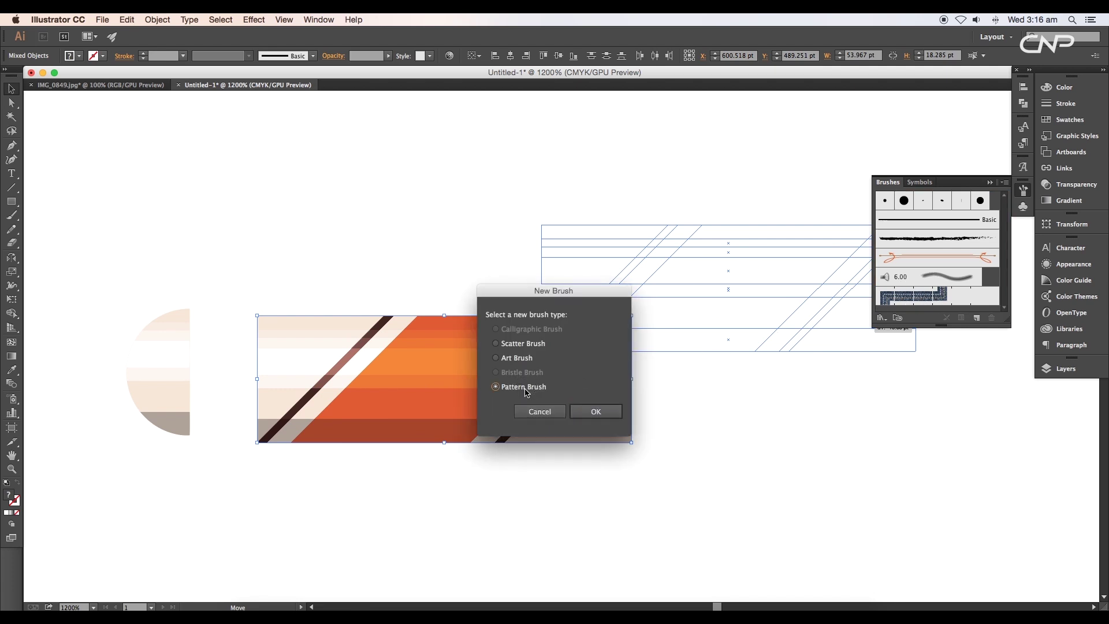
click(595, 411)
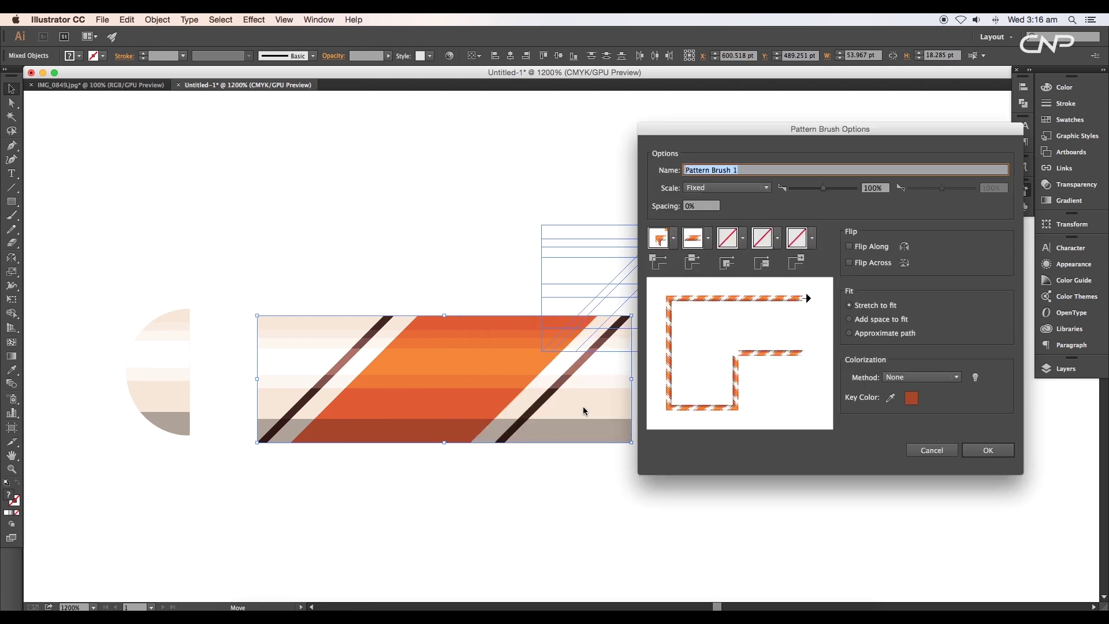
- Assign New Pattern Swatch 7 as the brush's end tile and New Pattern Swatch 8 as its start tile
click(812, 239)
drag(801, 300, 799, 336)
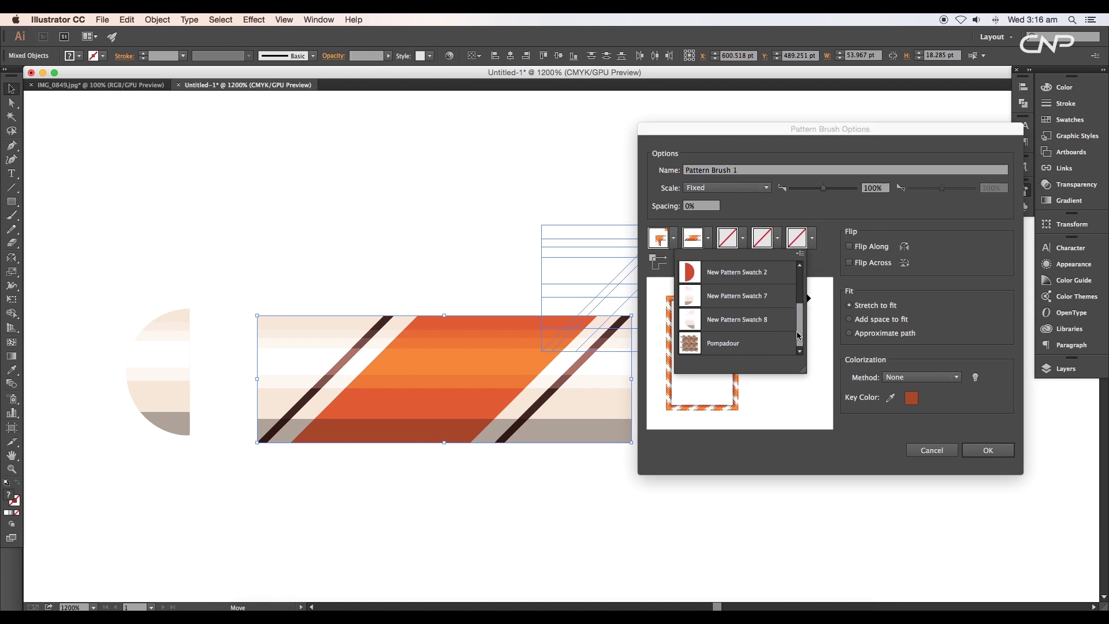
click(713, 301)
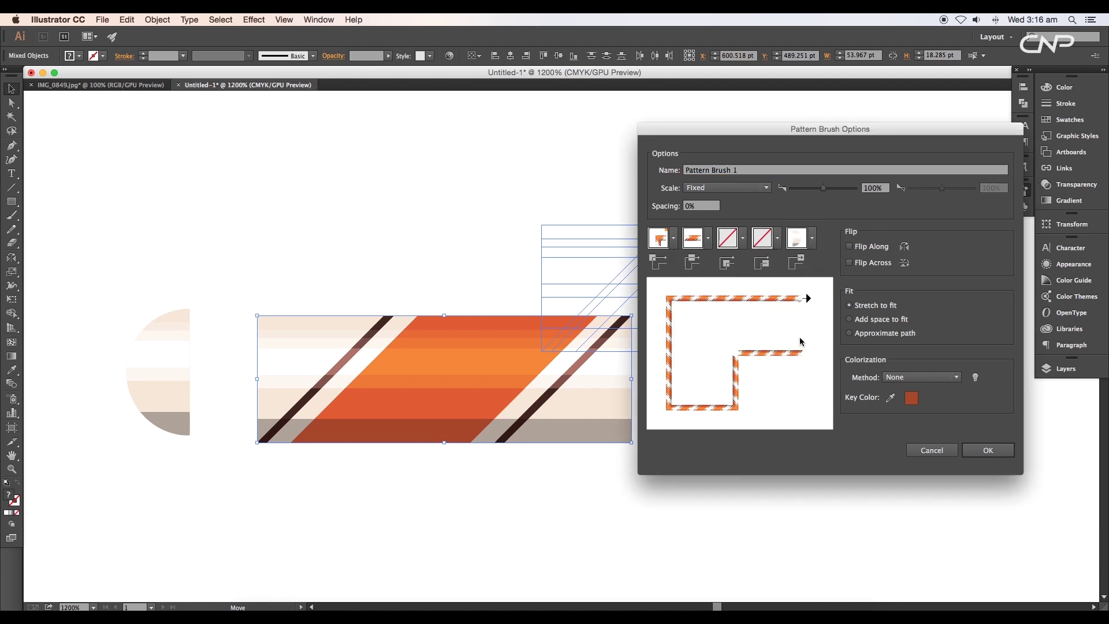
click(778, 239)
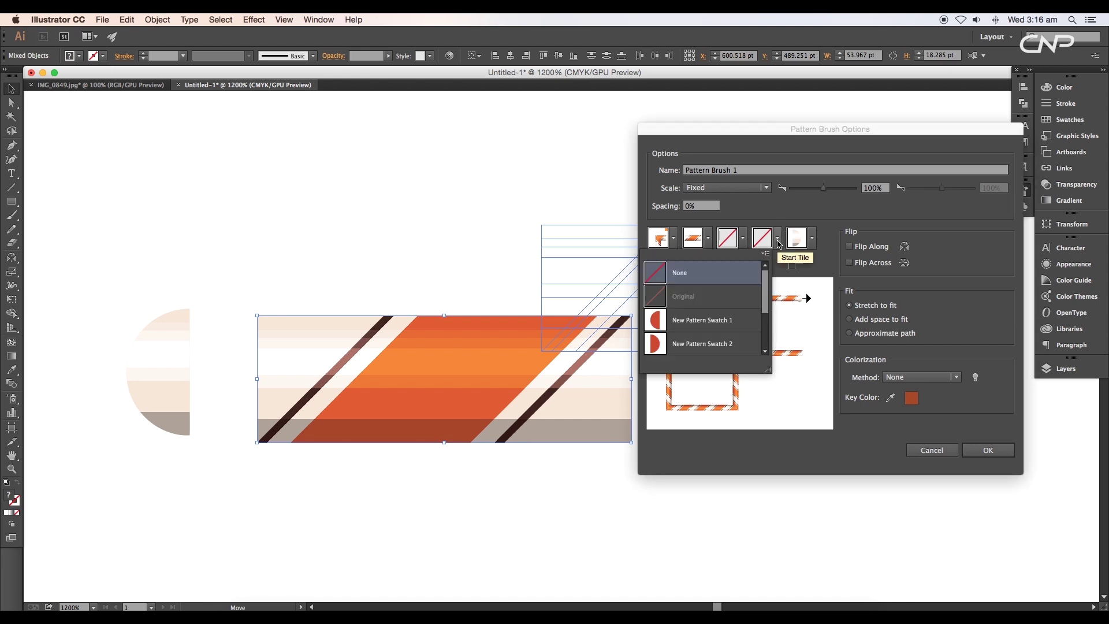
drag(765, 296, 766, 331)
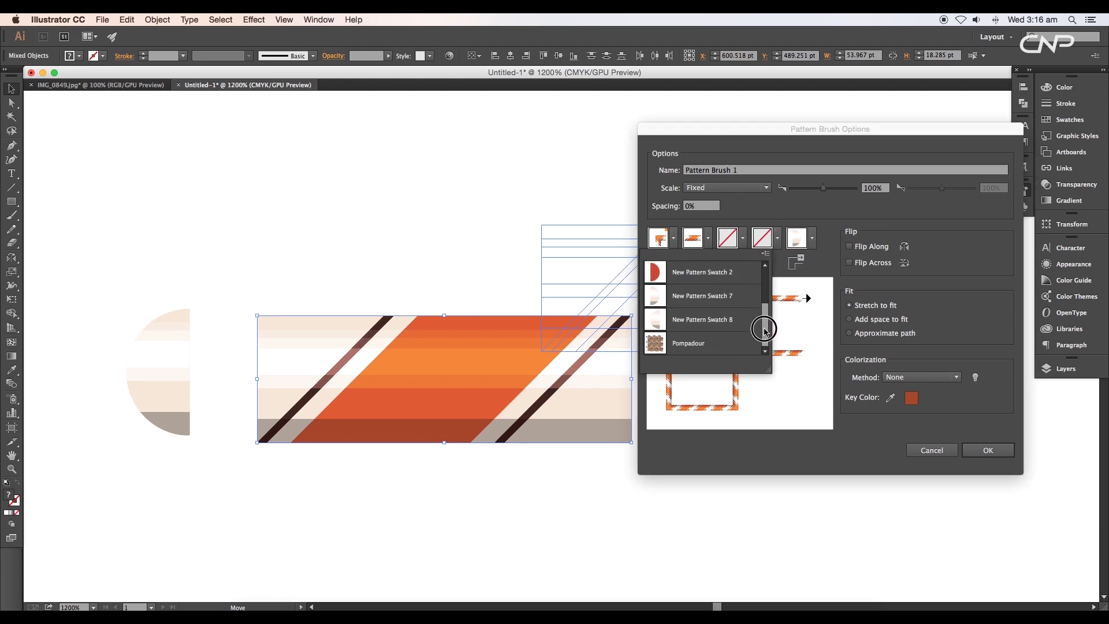
click(728, 328)
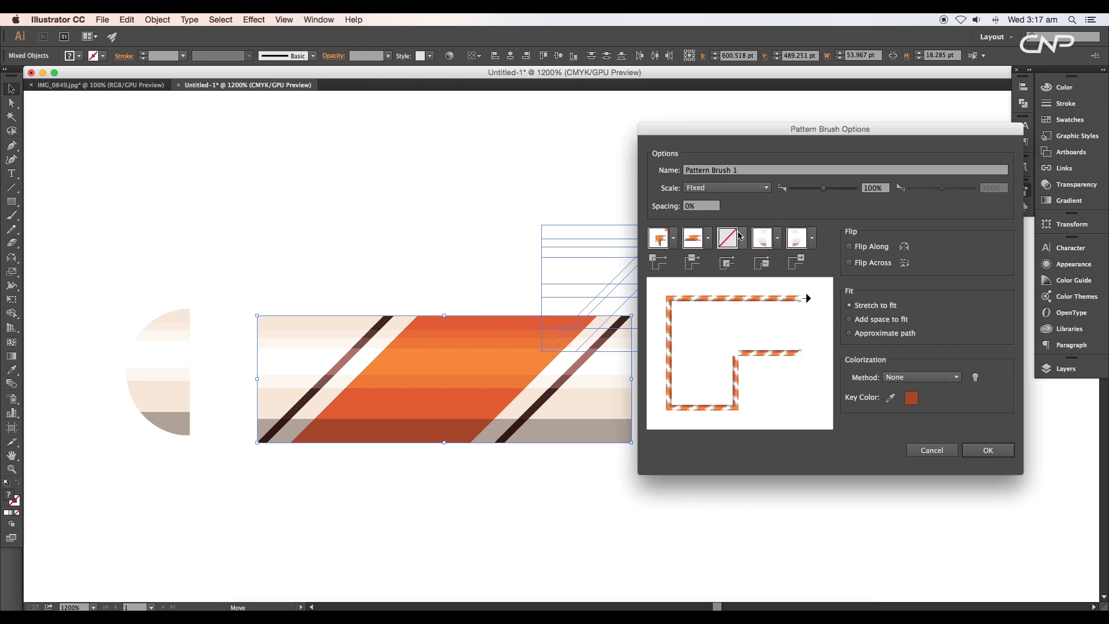
- Set the brush's inner corner tile to Auto-Sliced and create the pattern brush
click(740, 237)
scroll(731, 300, down, 1)
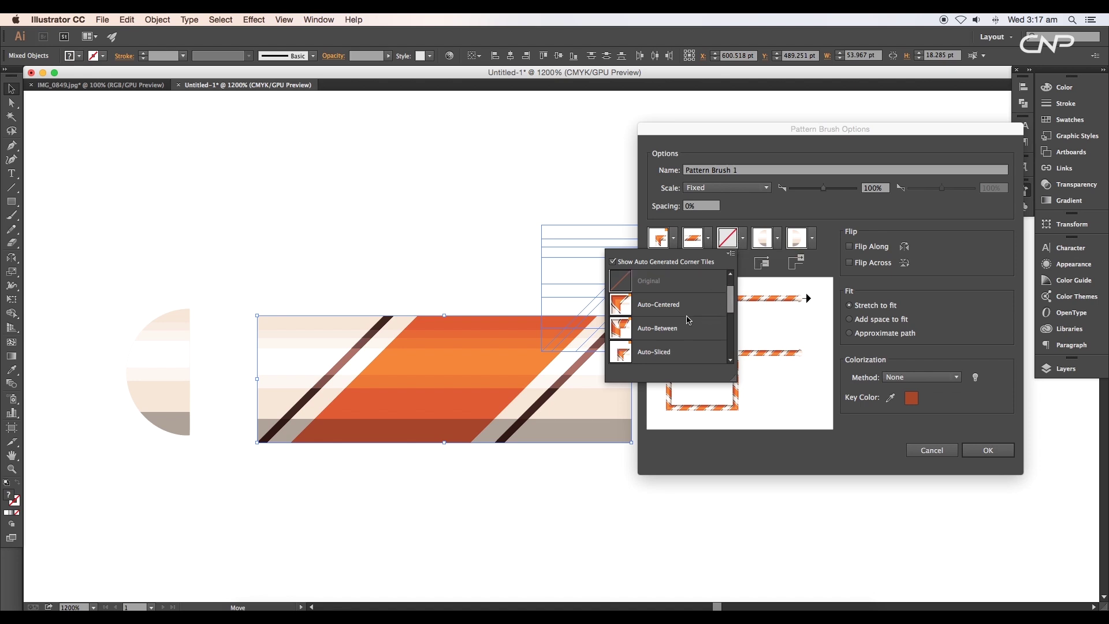
click(666, 358)
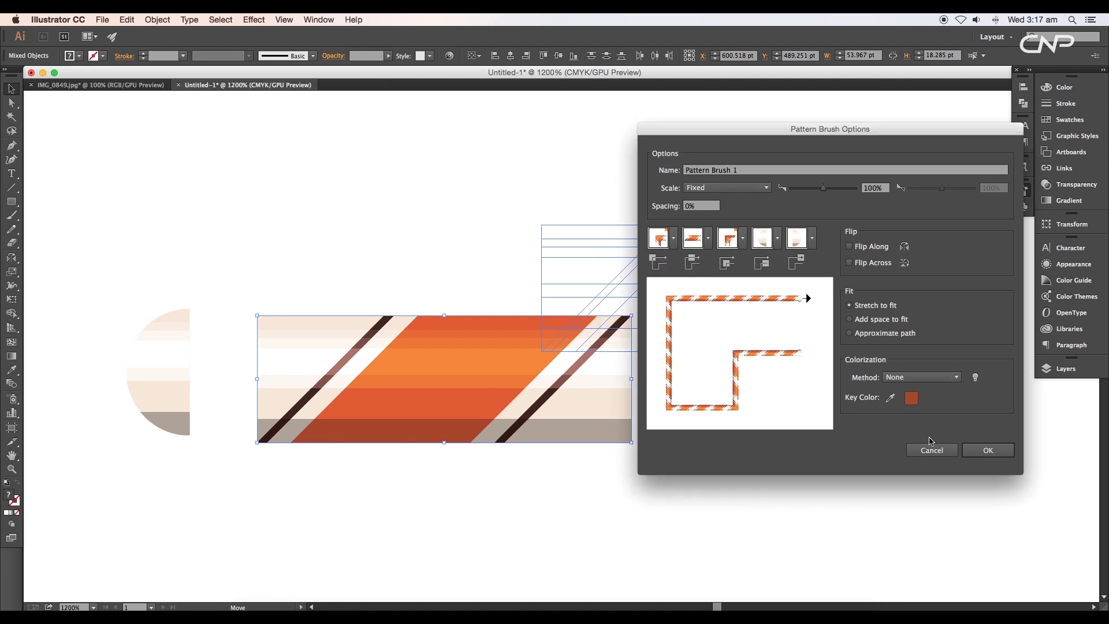
click(988, 451)
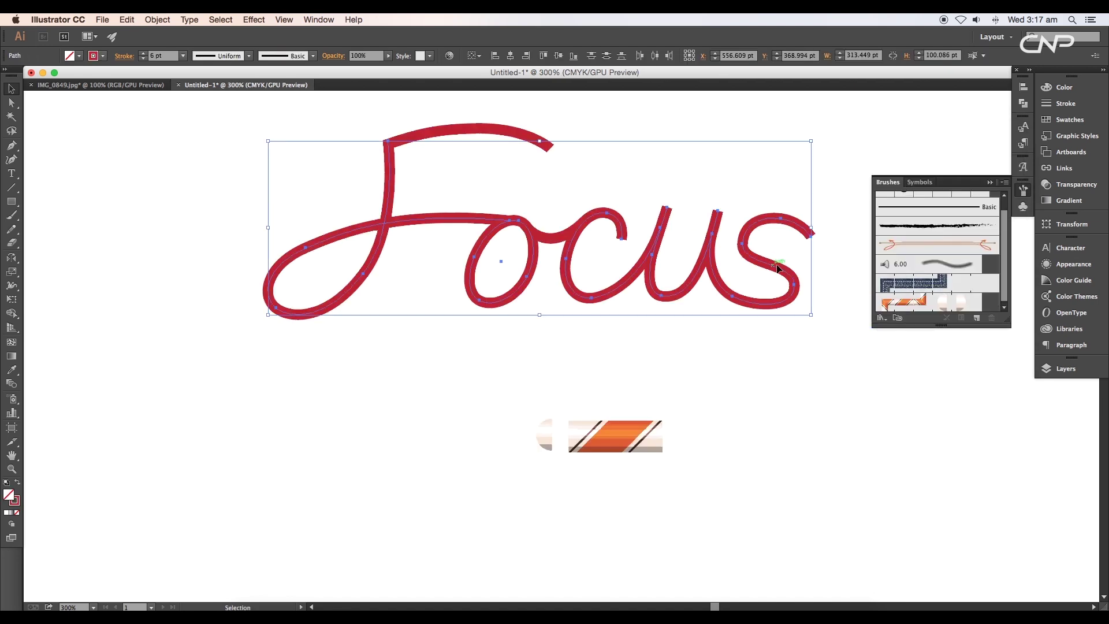
- Apply the new striped pattern brush to all Focus lettering paths, including the F's top bar and the short connecting stroke
click(920, 305)
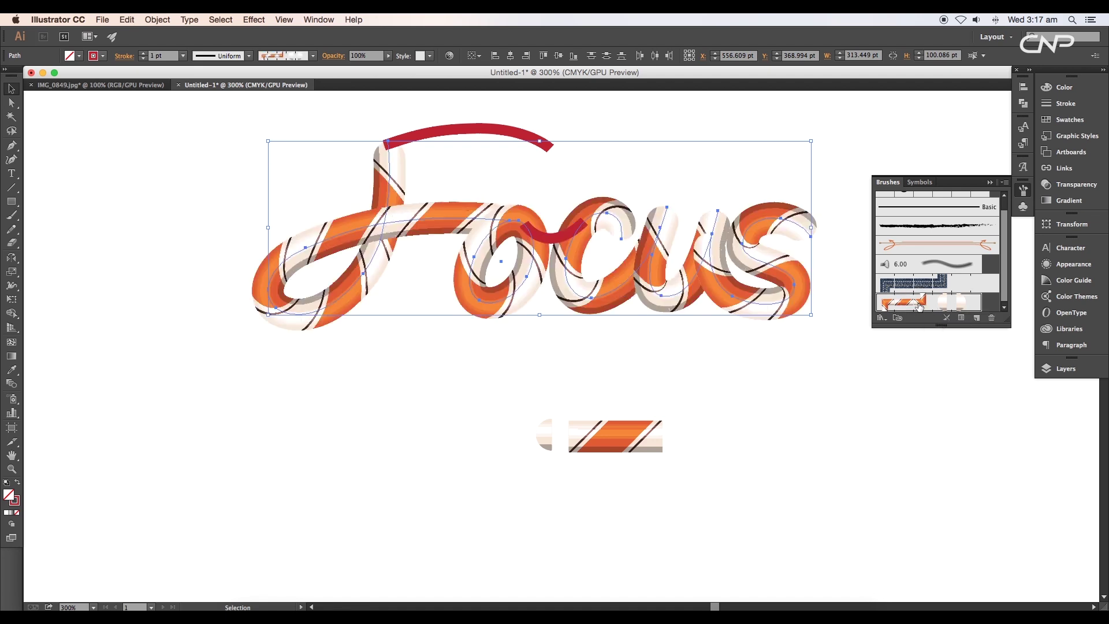
click(532, 228)
shift+click(529, 142)
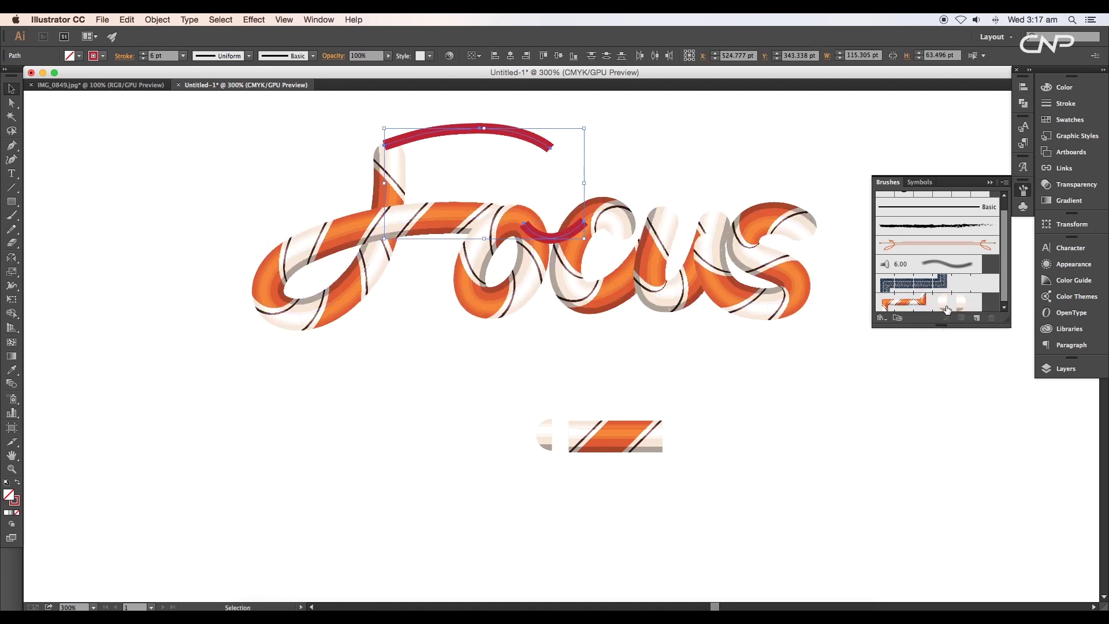
click(913, 303)
click(802, 347)
- Set the stroke weight of all the Focus lettering paths to 0.5 pt
drag(836, 354, 321, 133)
click(183, 56)
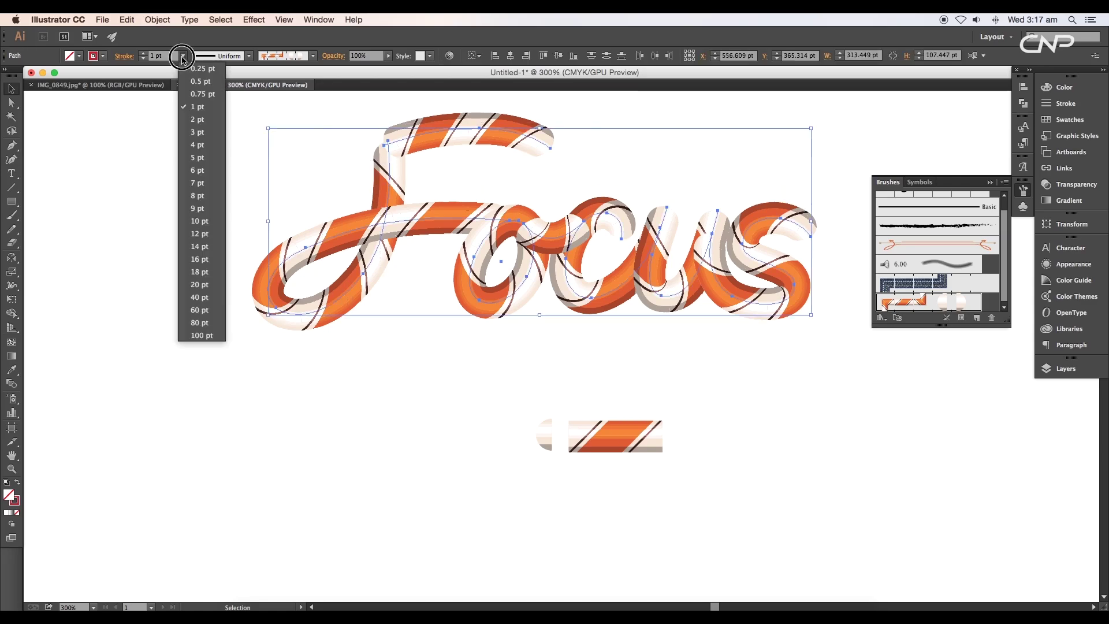
click(199, 82)
- Add a background rectangle about 1218 by 774 pt, fill it with dark brown #4d3c38, and send it to the back
click(219, 196)
drag(227, 207, 178, 217)
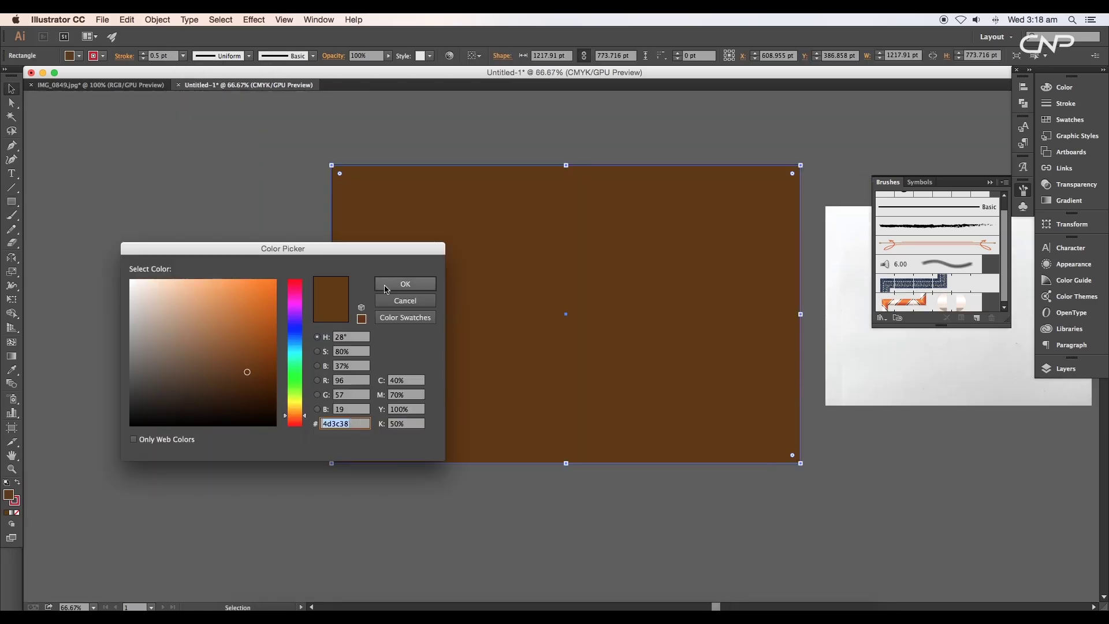
click(386, 289)
right_click(441, 317)
mouse_move(466, 470)
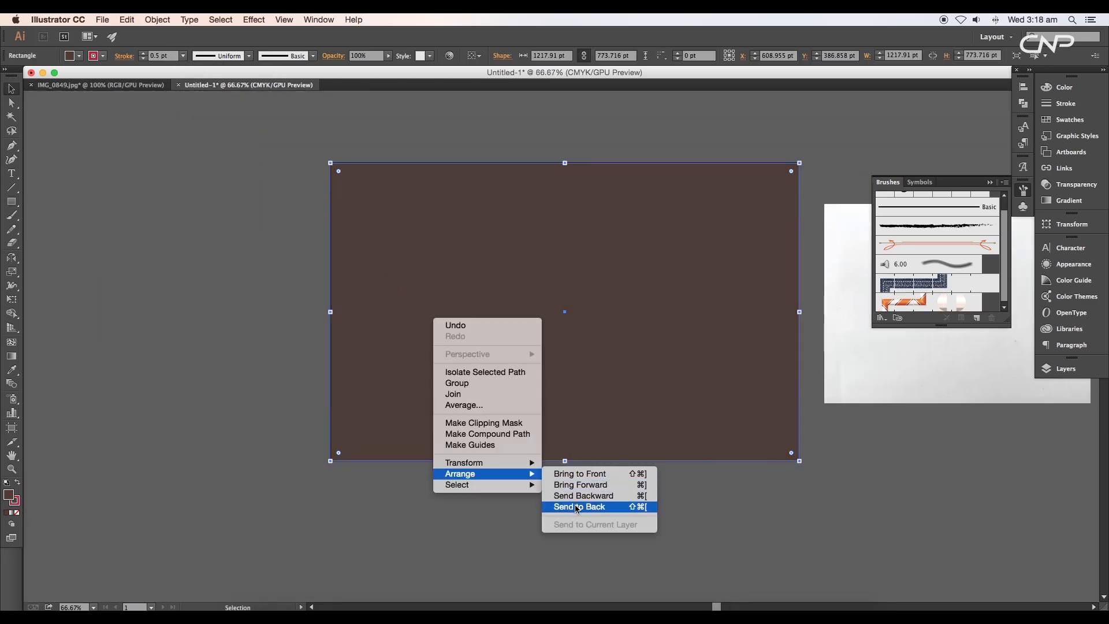
click(578, 506)
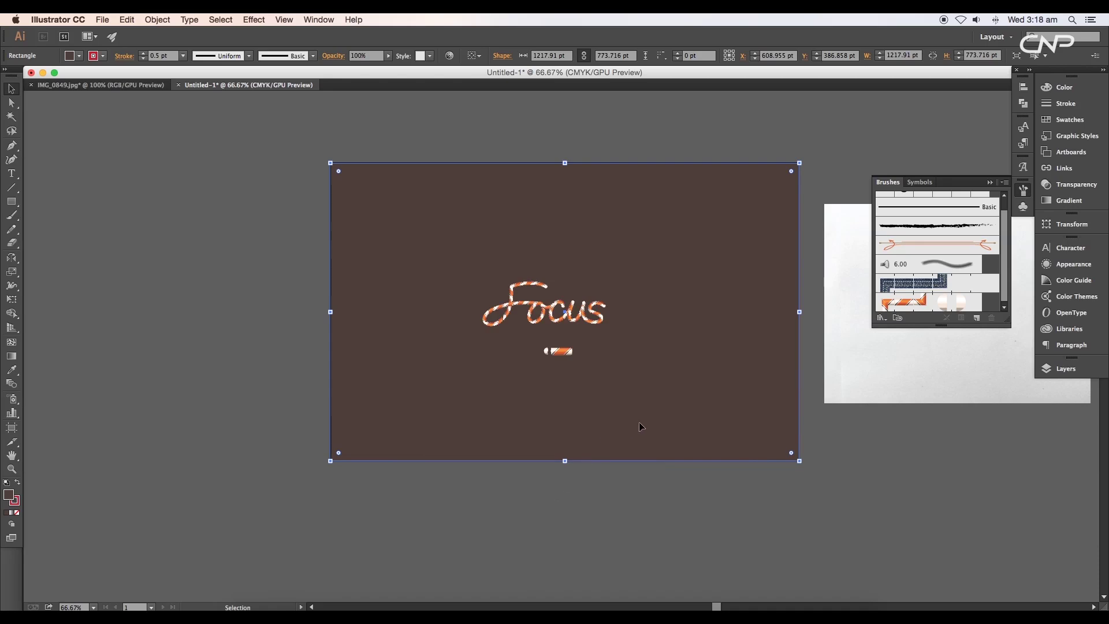
- Delete the spare tile and end cap below the lettering, and set the lettering's stroke weight to 0.7 pt
key(Delete)
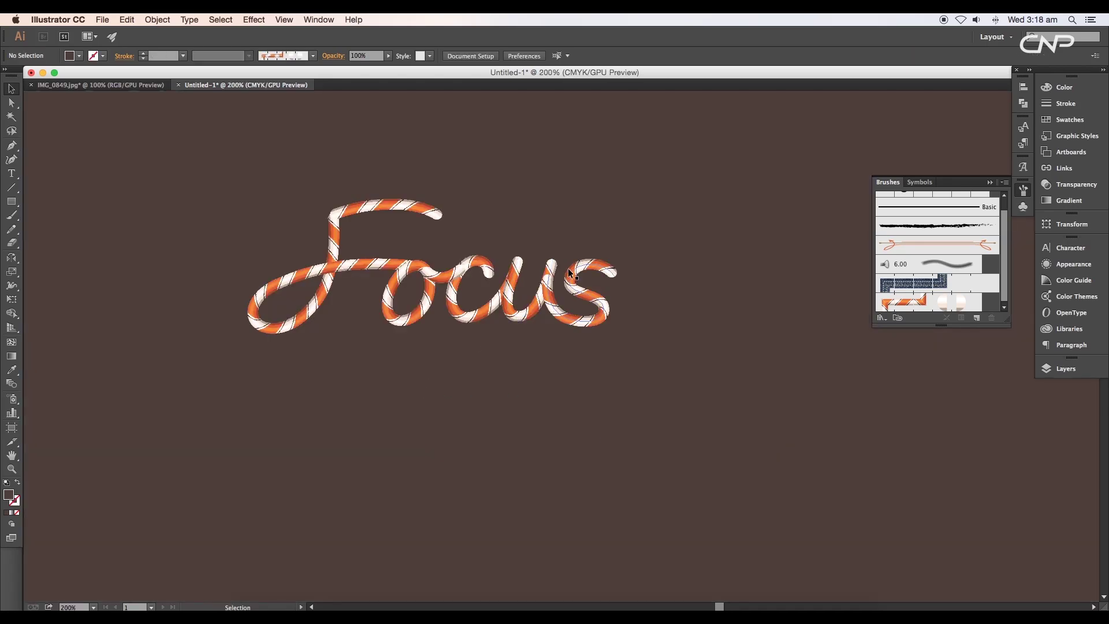
drag(896, 461, 256, 197)
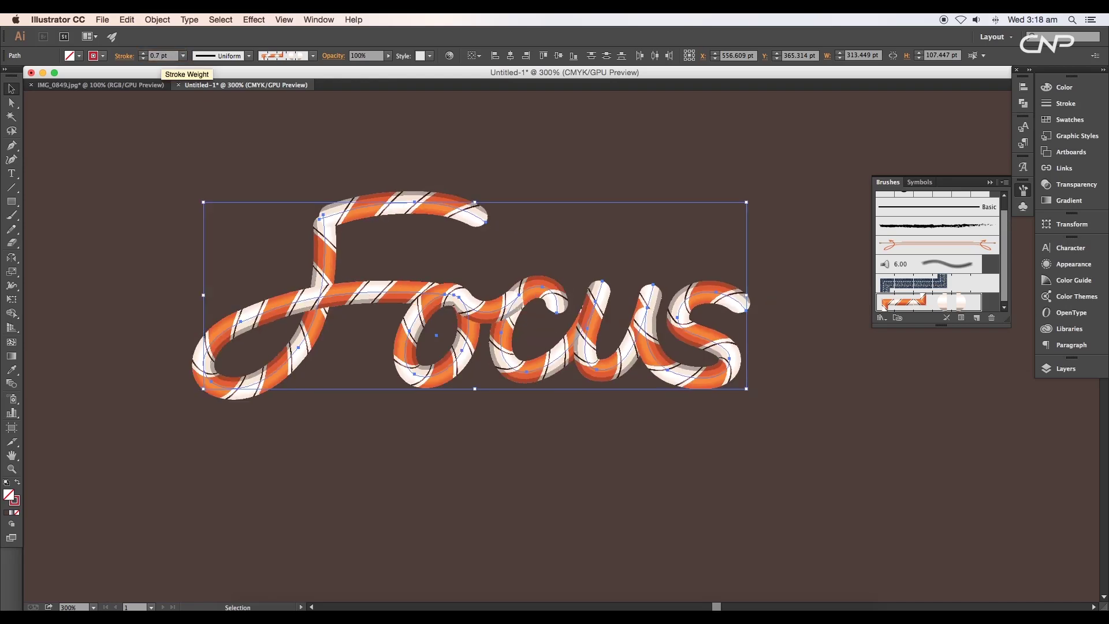
click(468, 383)
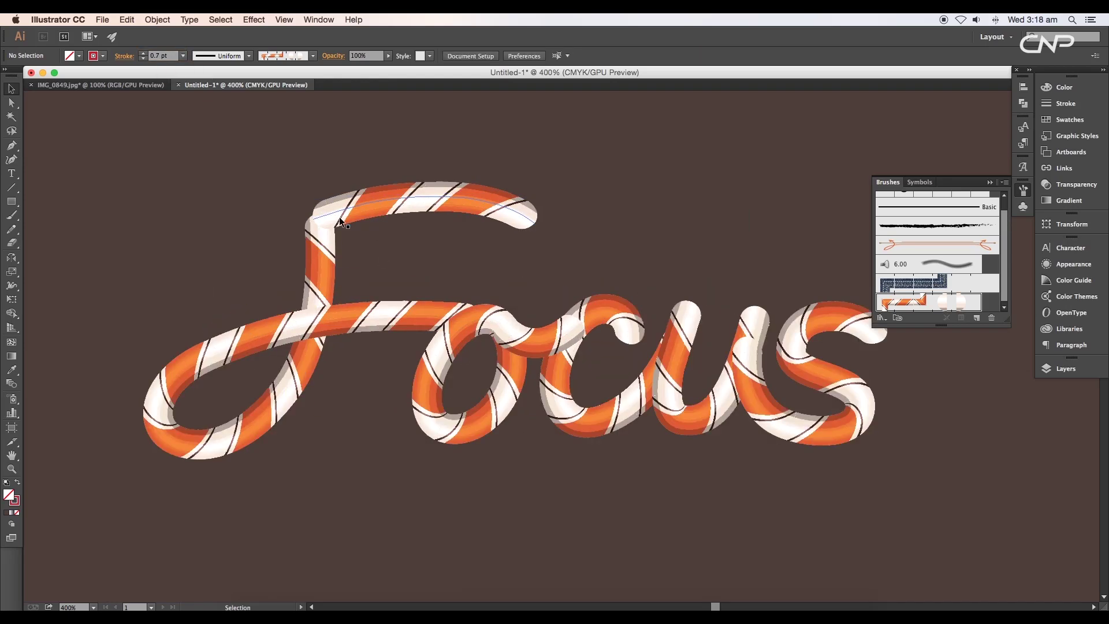
- Bring the o, c and u paths to the front one after another so each letter overlaps the preceding one
key(super+equal)
right_click(489, 349)
mouse_move(547, 510)
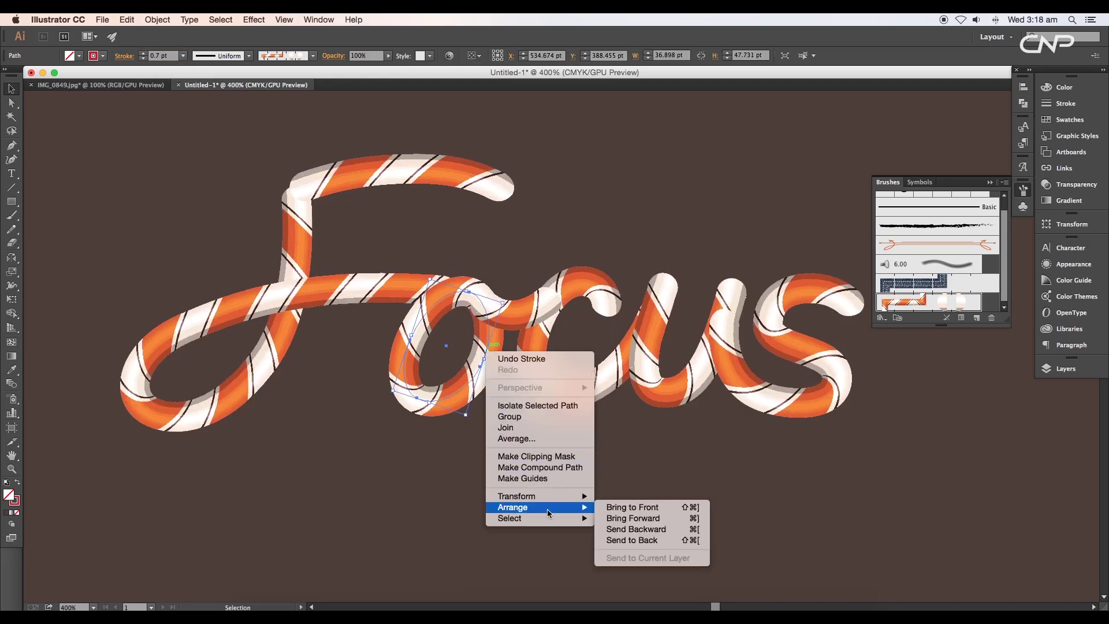
click(612, 507)
scroll(523, 393, right, 2)
right_click(523, 394)
mouse_move(577, 553)
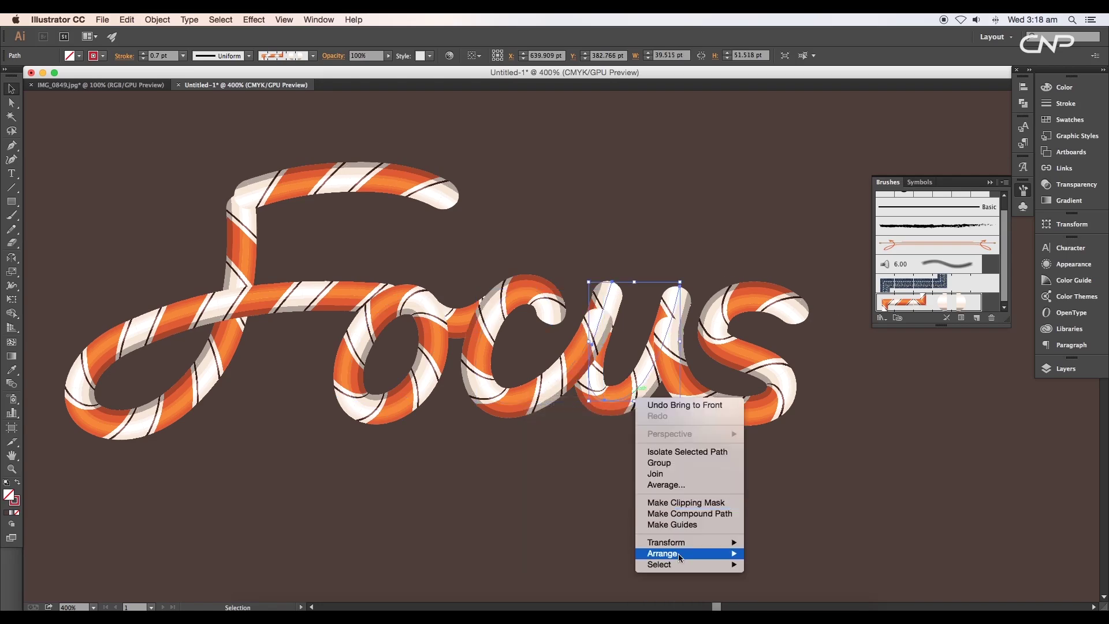
click(768, 553)
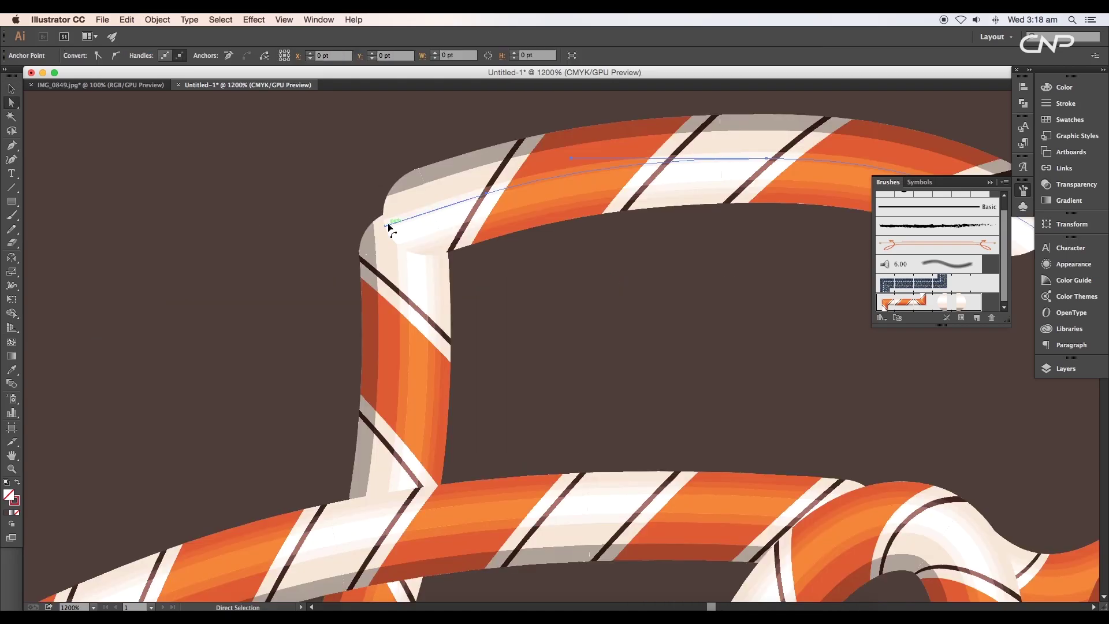
- Move the left end anchor of the F's top bar down and left, and raise the stem's top end to meet it
drag(387, 225, 364, 243)
drag(422, 247, 421, 230)
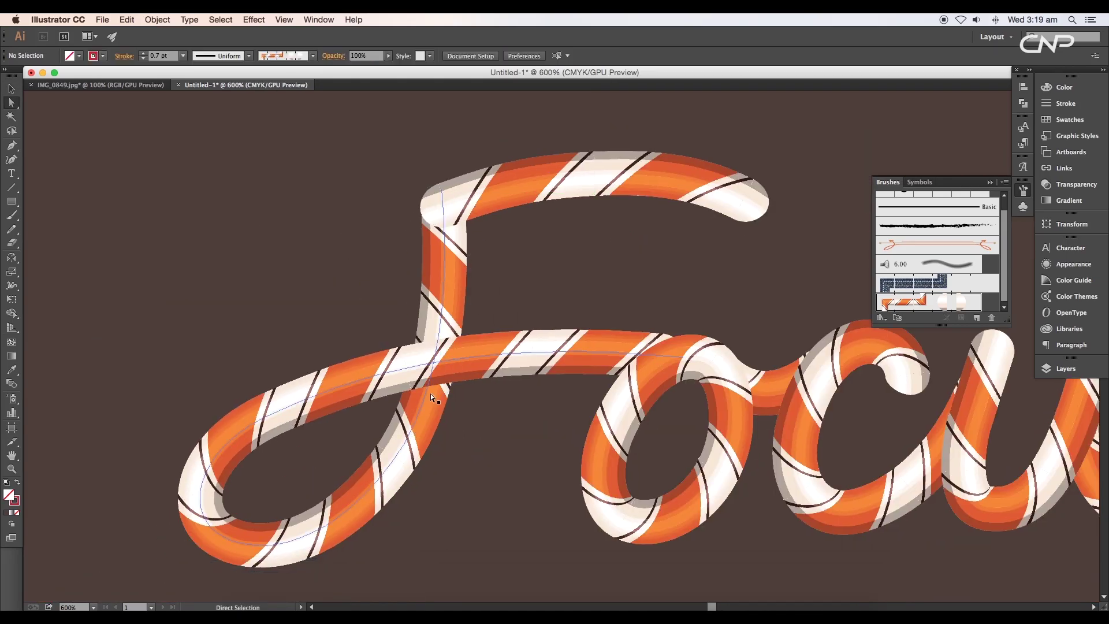
- Smooth the F's crossbar curve by adjusting its end anchor at the o and the loop's upper anchor, including their direction handles
drag(413, 368, 418, 363)
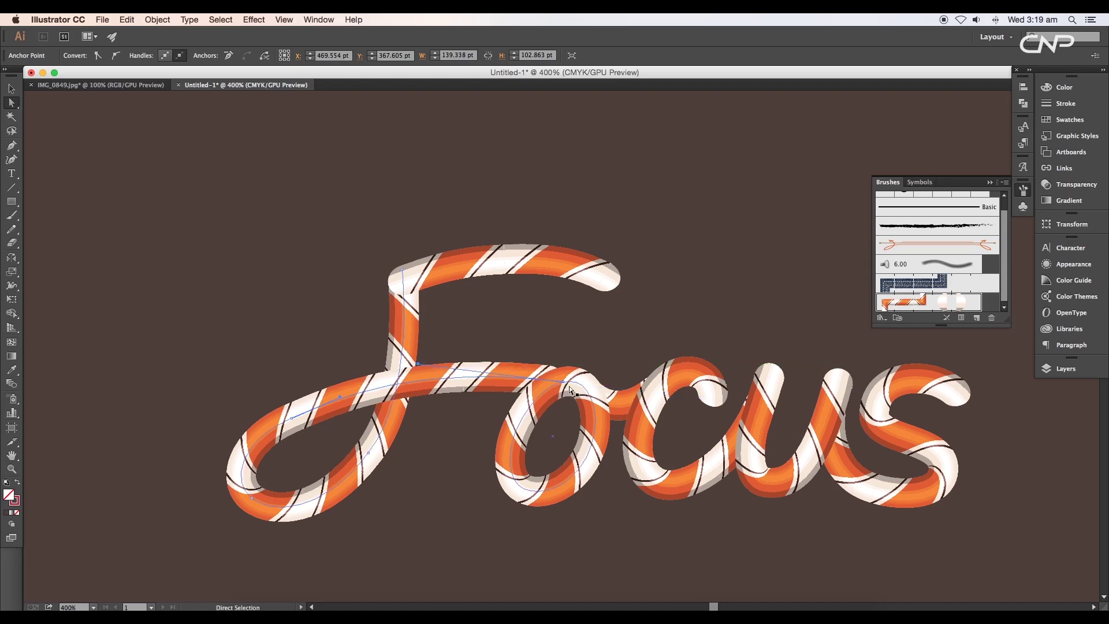
drag(563, 382, 576, 383)
click(469, 330)
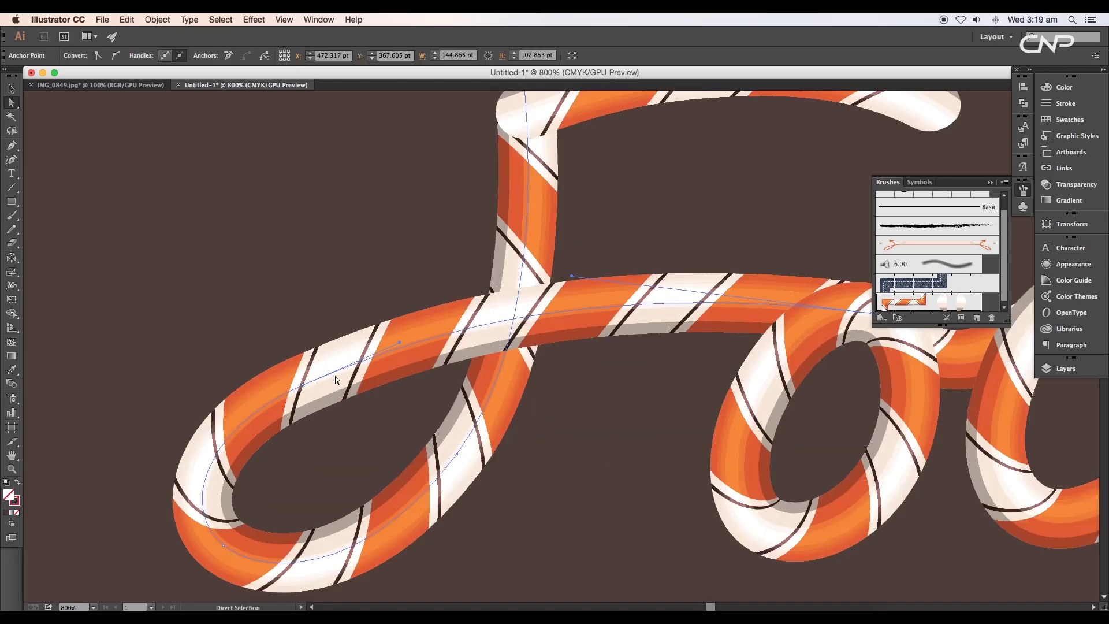
drag(302, 385, 299, 383)
drag(396, 341, 393, 339)
key(super+shift+a)
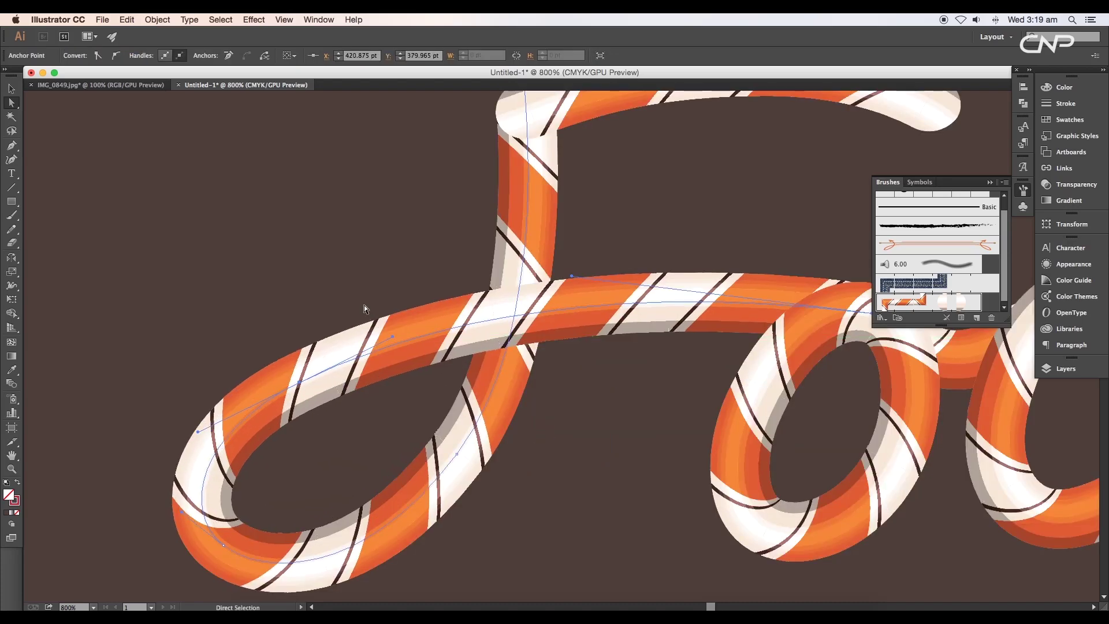
- Set the stroke weight of all the Focus lettering paths to 0.72 pt
key(super+minus)
key(super+minus)
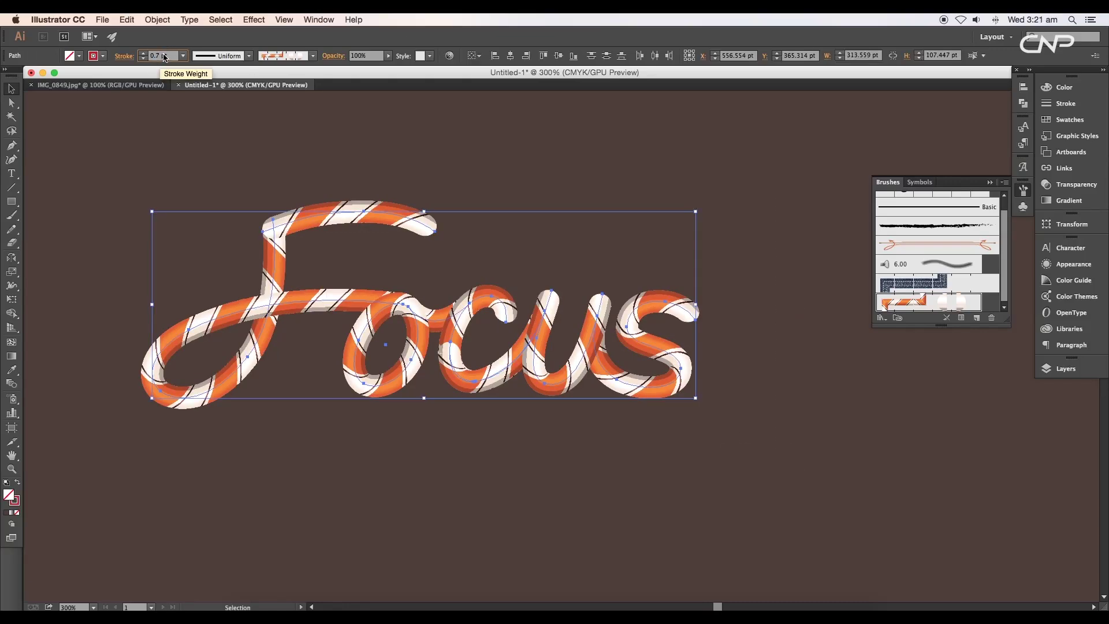
text(2)
key(Return)
scroll(592, 435, down, 4)
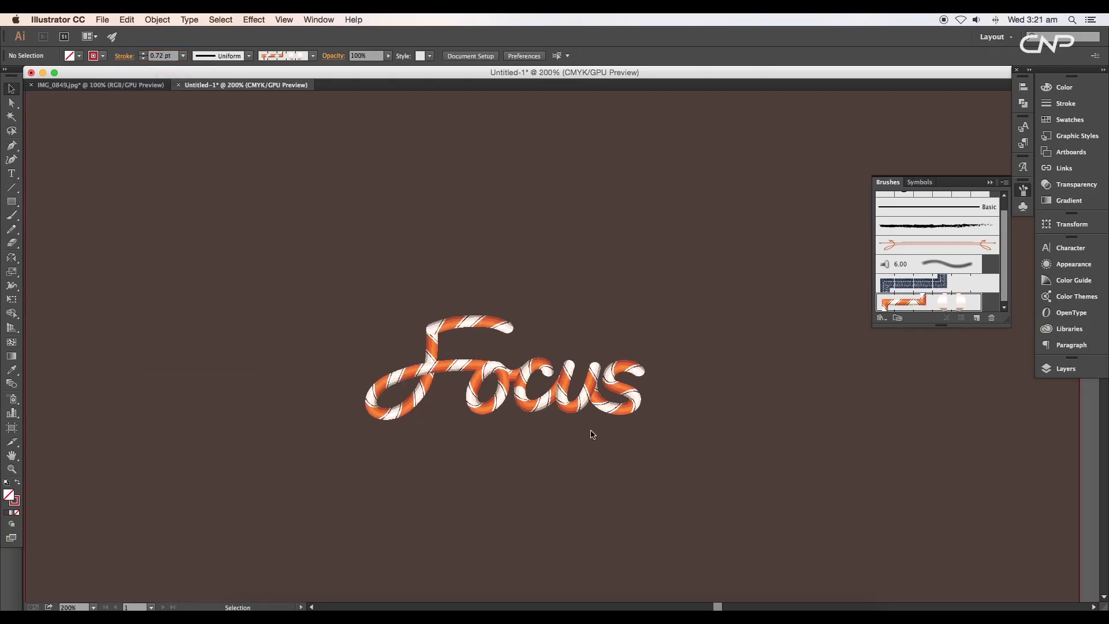